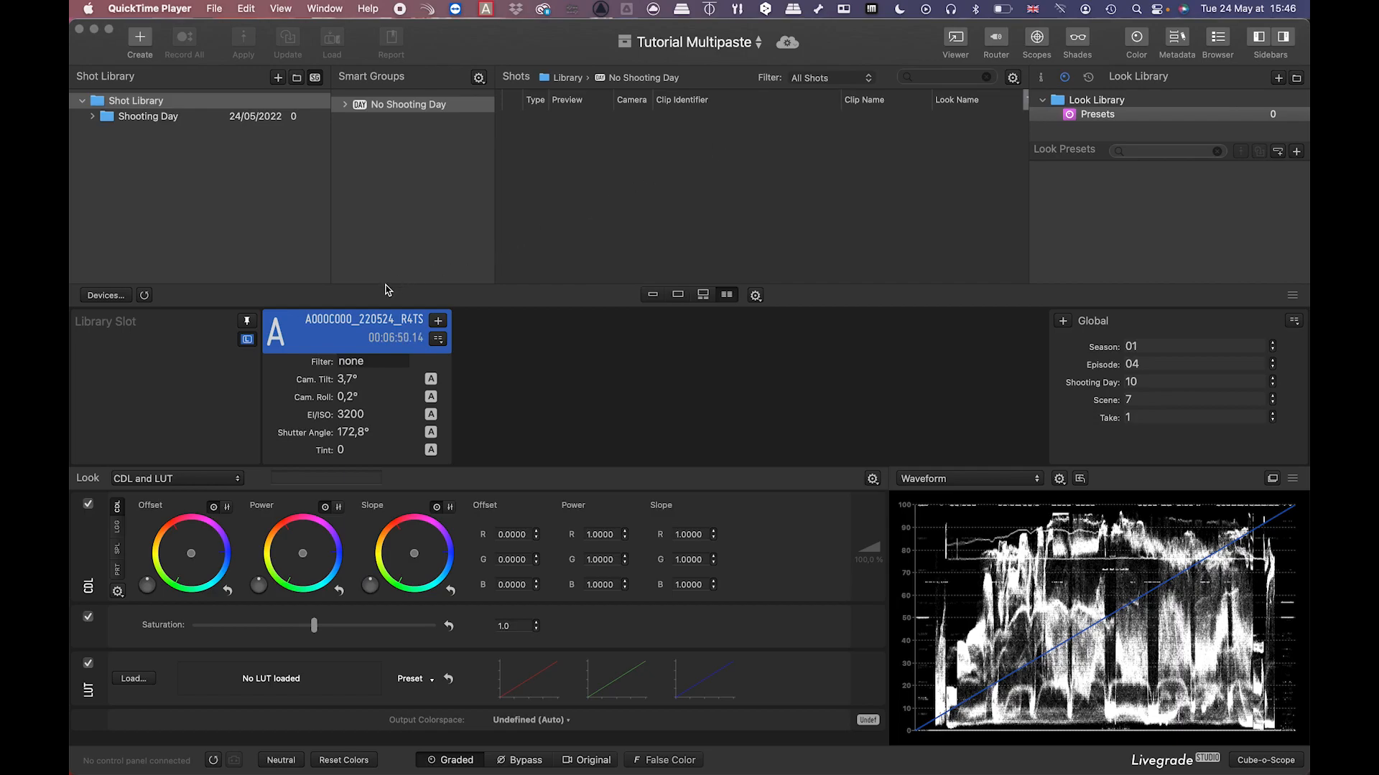
Open the live image viewer for slot A and place it clear of the slot's metadata.
left_click(961, 44)
left_click_drag(891, 301, 796, 146)
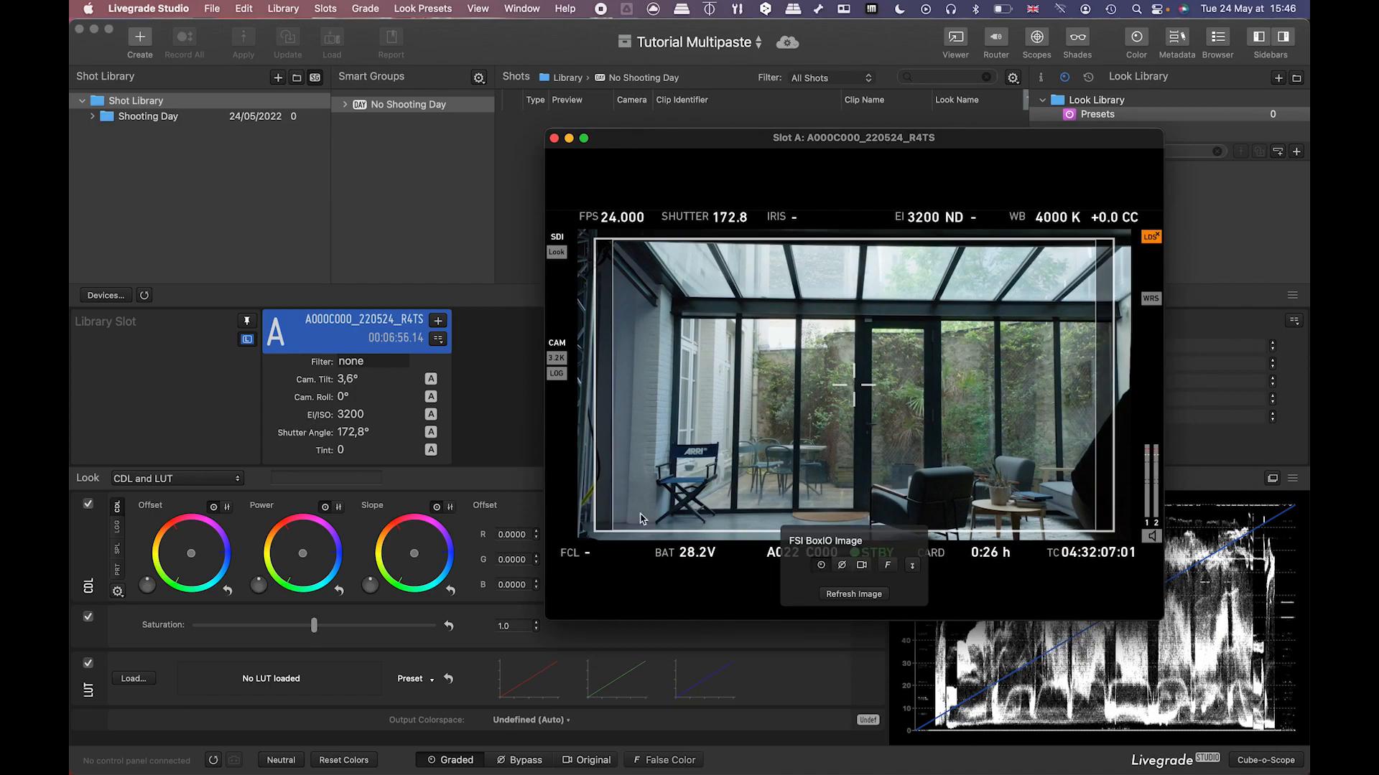
left_click_drag(713, 153, 800, 148)
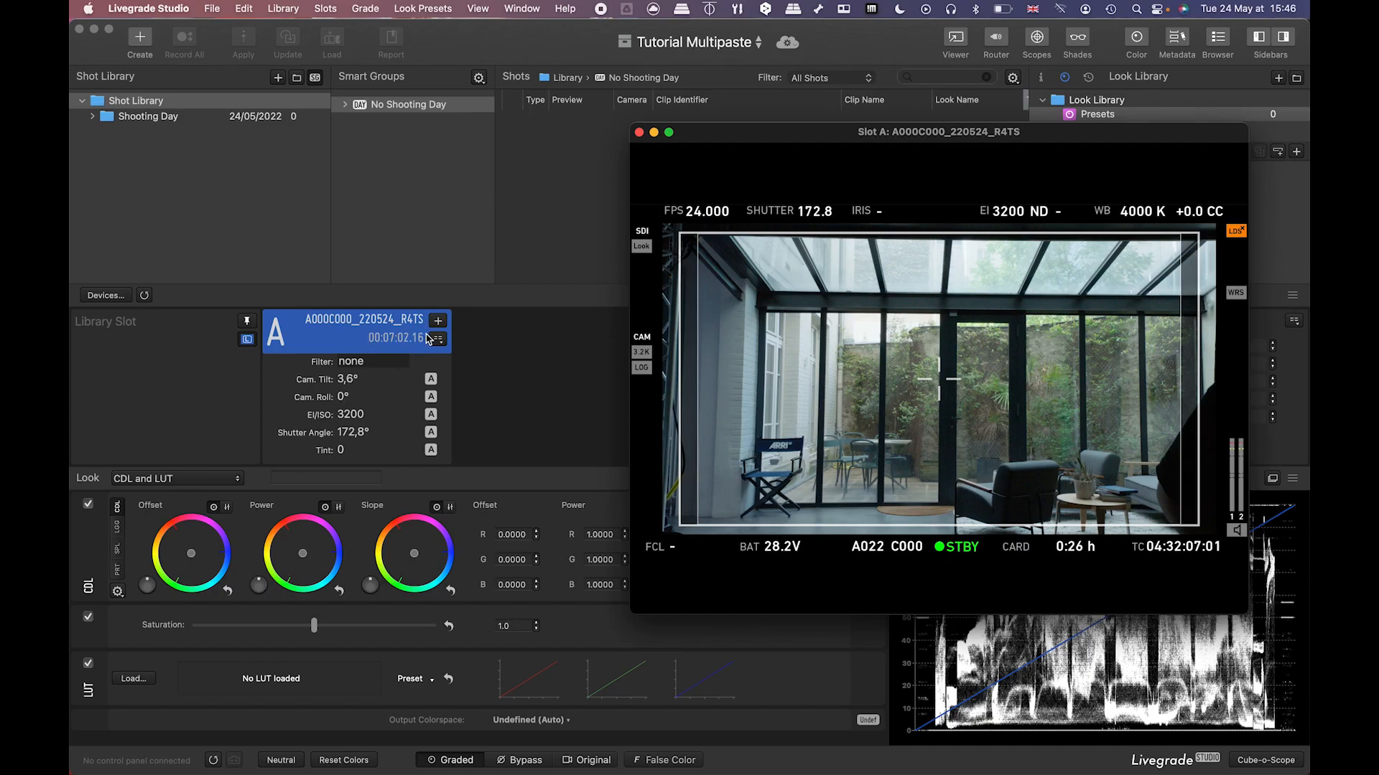
Check the devices connected to slot A in the Device Manager and review the slot's camera and lens metadata.
left_click(105, 295)
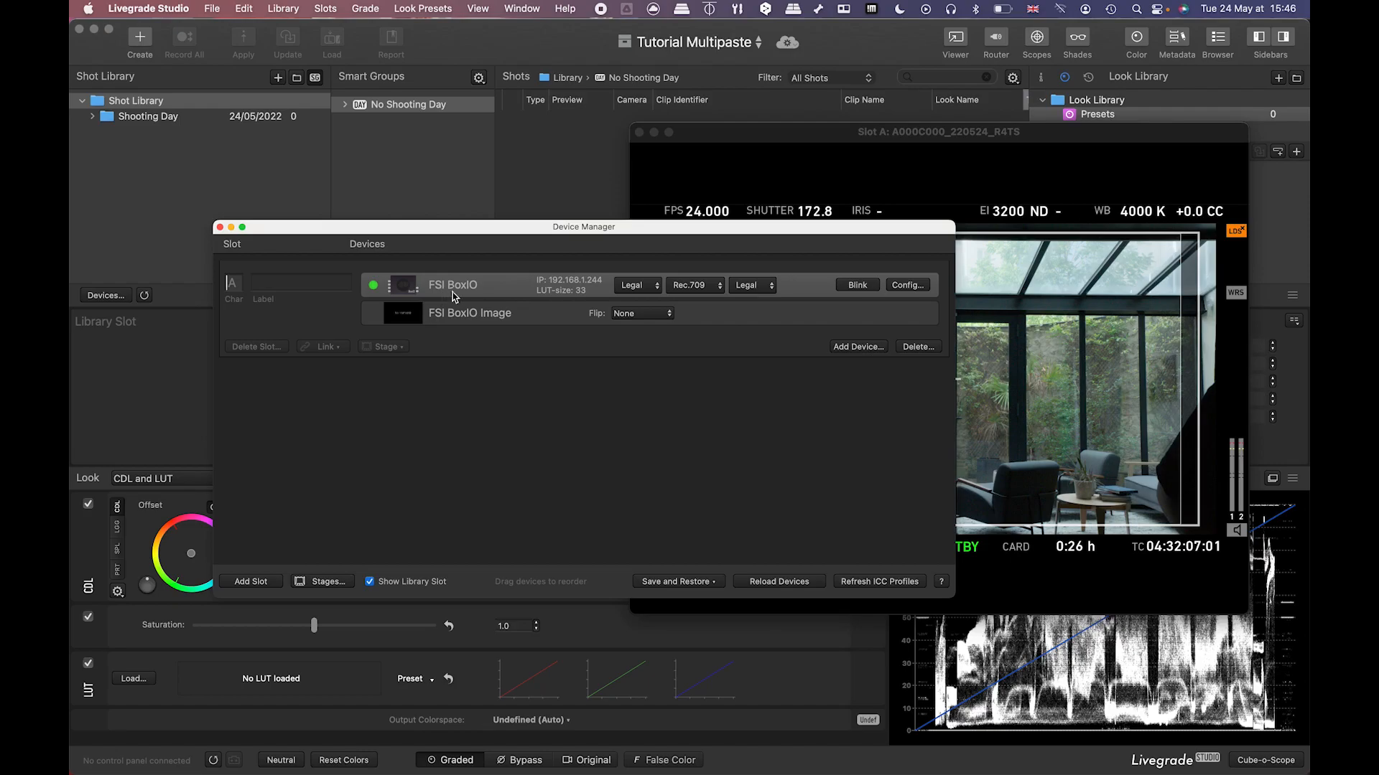
left_click(221, 227)
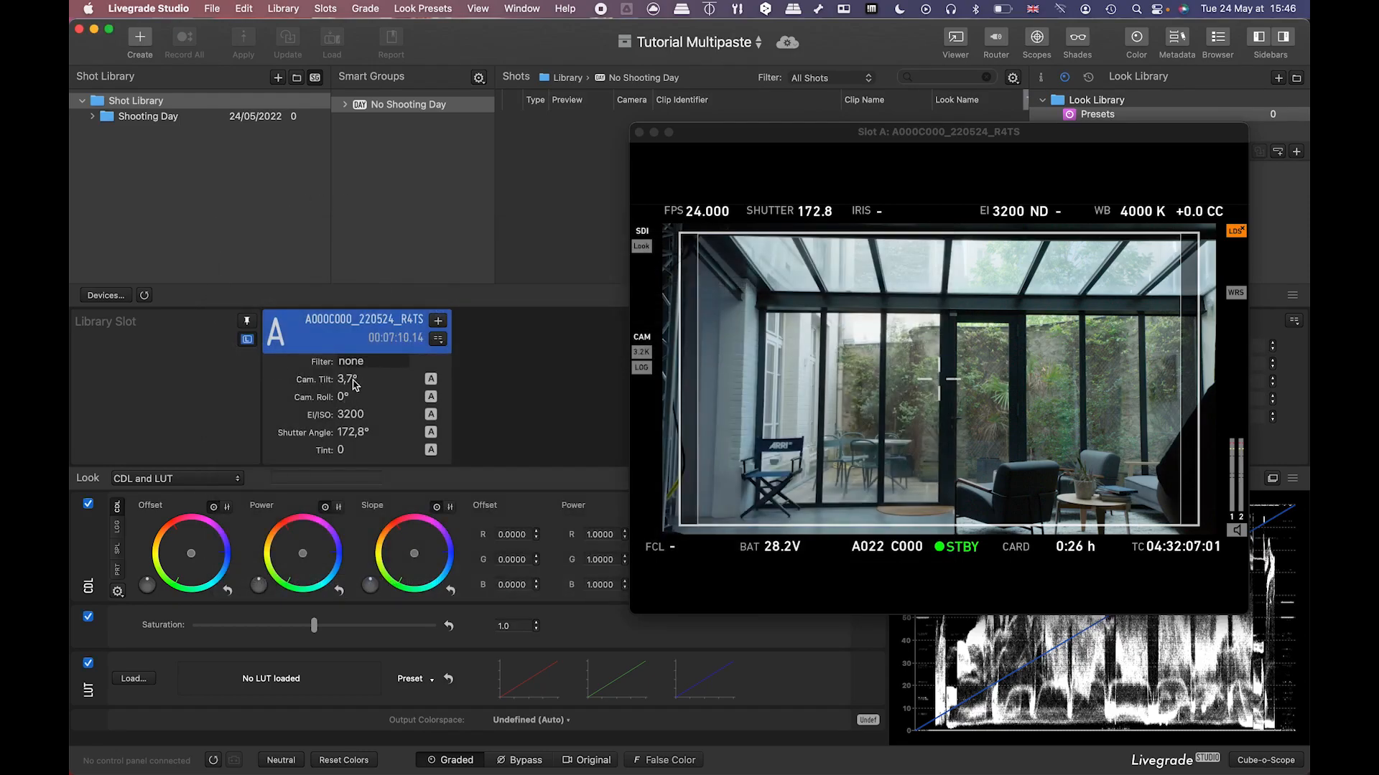
scroll(361, 391, "up", 5)
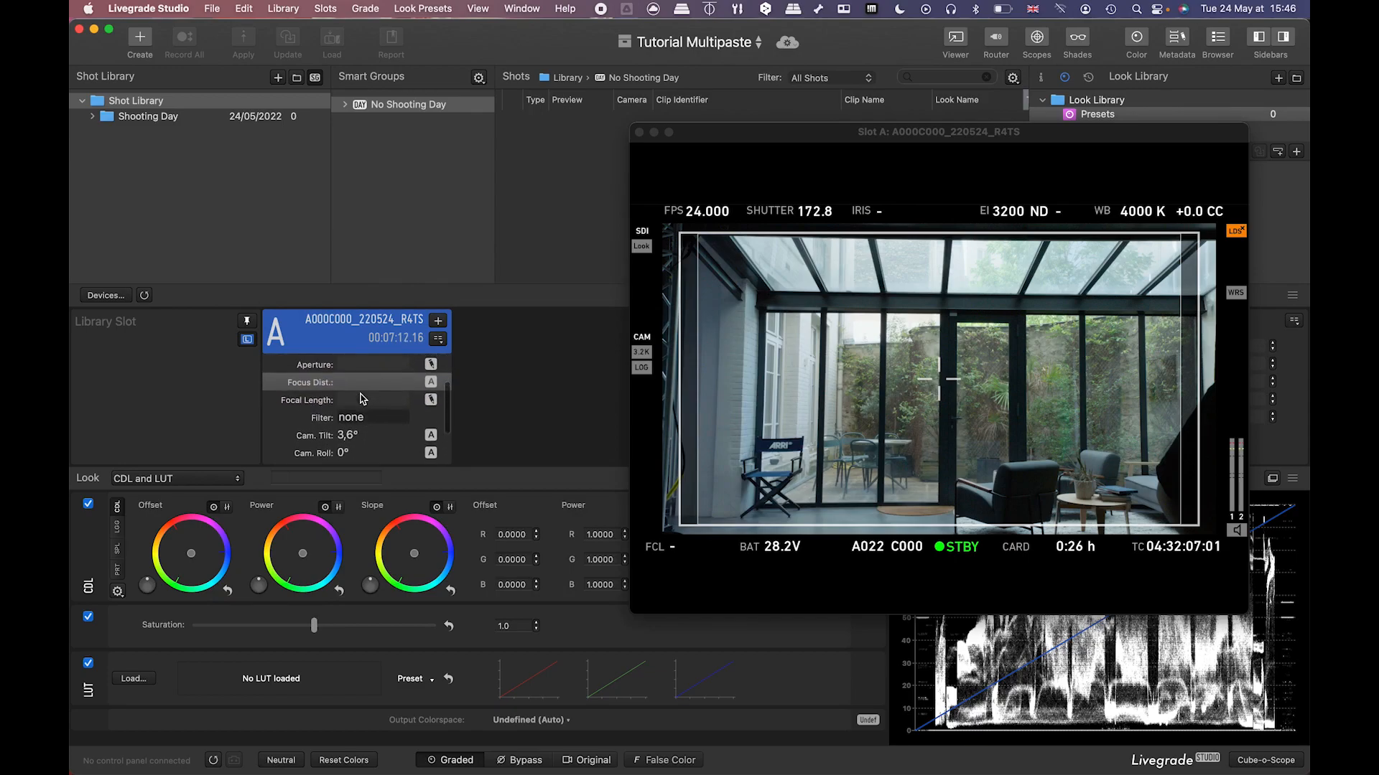
scroll(360, 395, "up", 2)
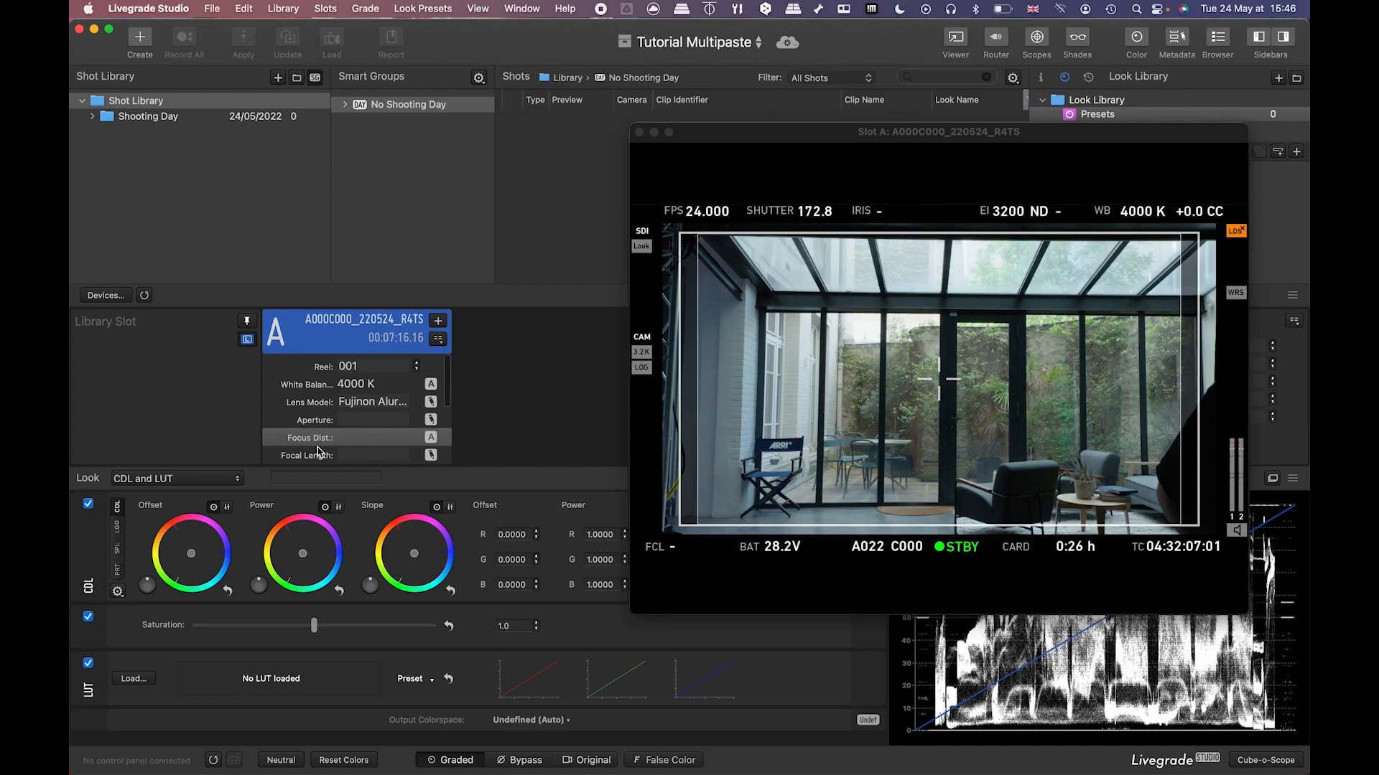
scroll(320, 434, "down", 2)
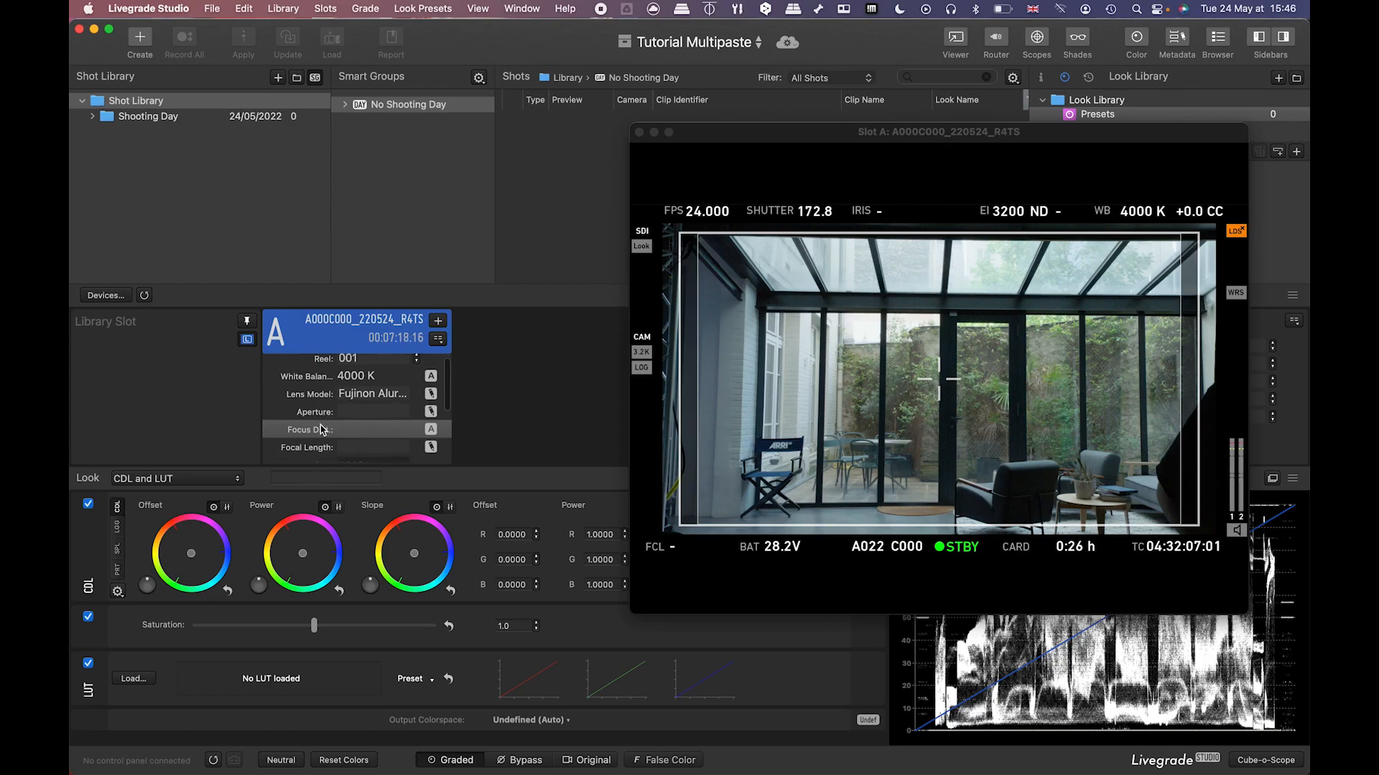
scroll(321, 429, "down", 3)
scroll(321, 429, "up", 5)
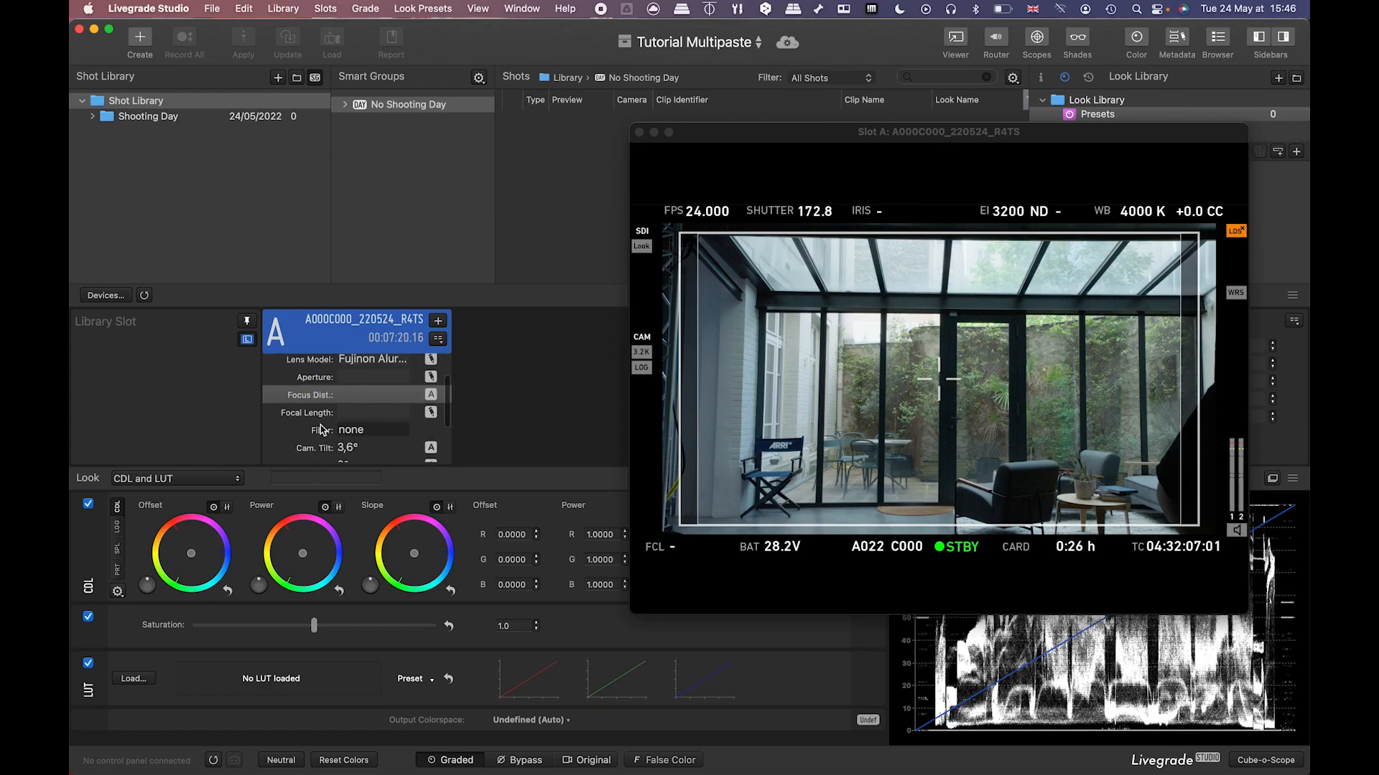
Import the FilmLight BLG file "BLG 2.blg.exr" from the BLG FROM BL folder as a look shot.
left_click_drag(726, 141, 681, 244)
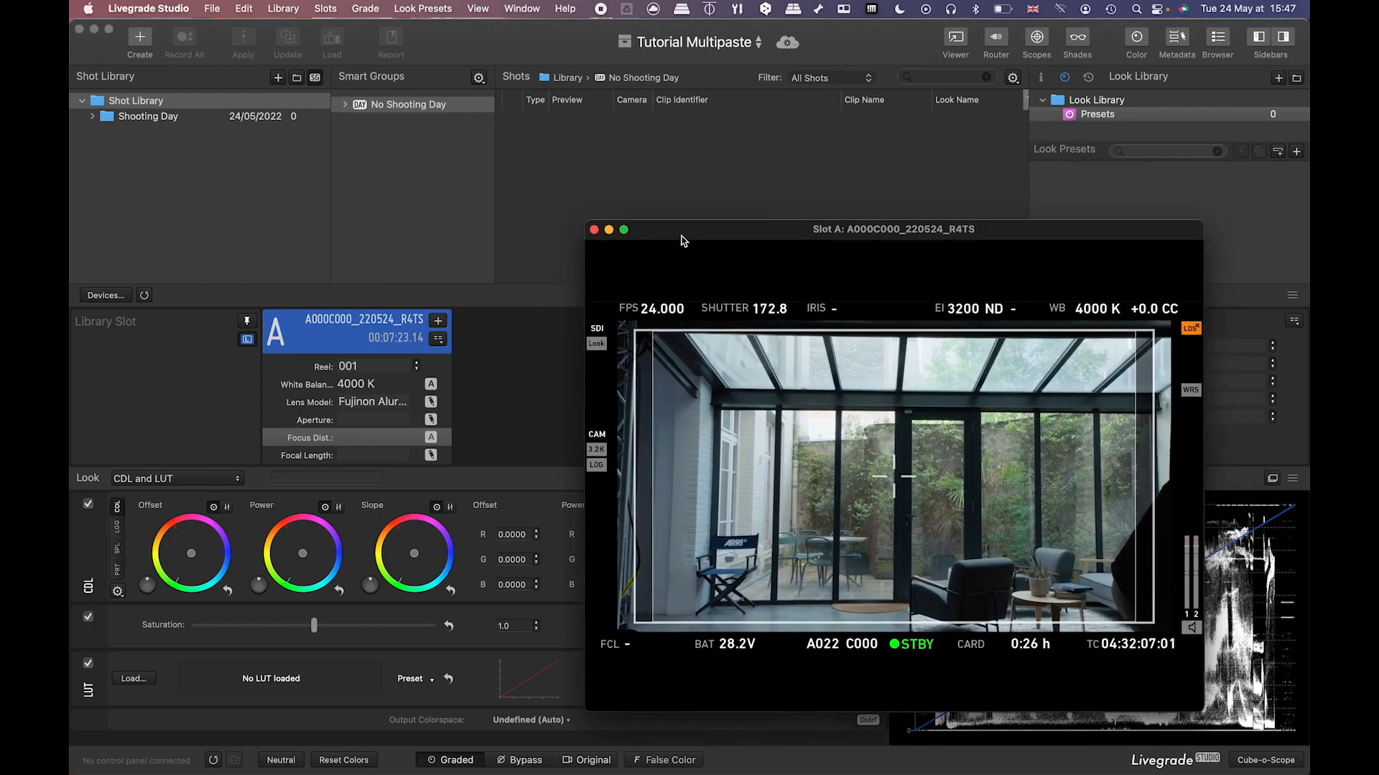
left_click(541, 155)
left_click(211, 10)
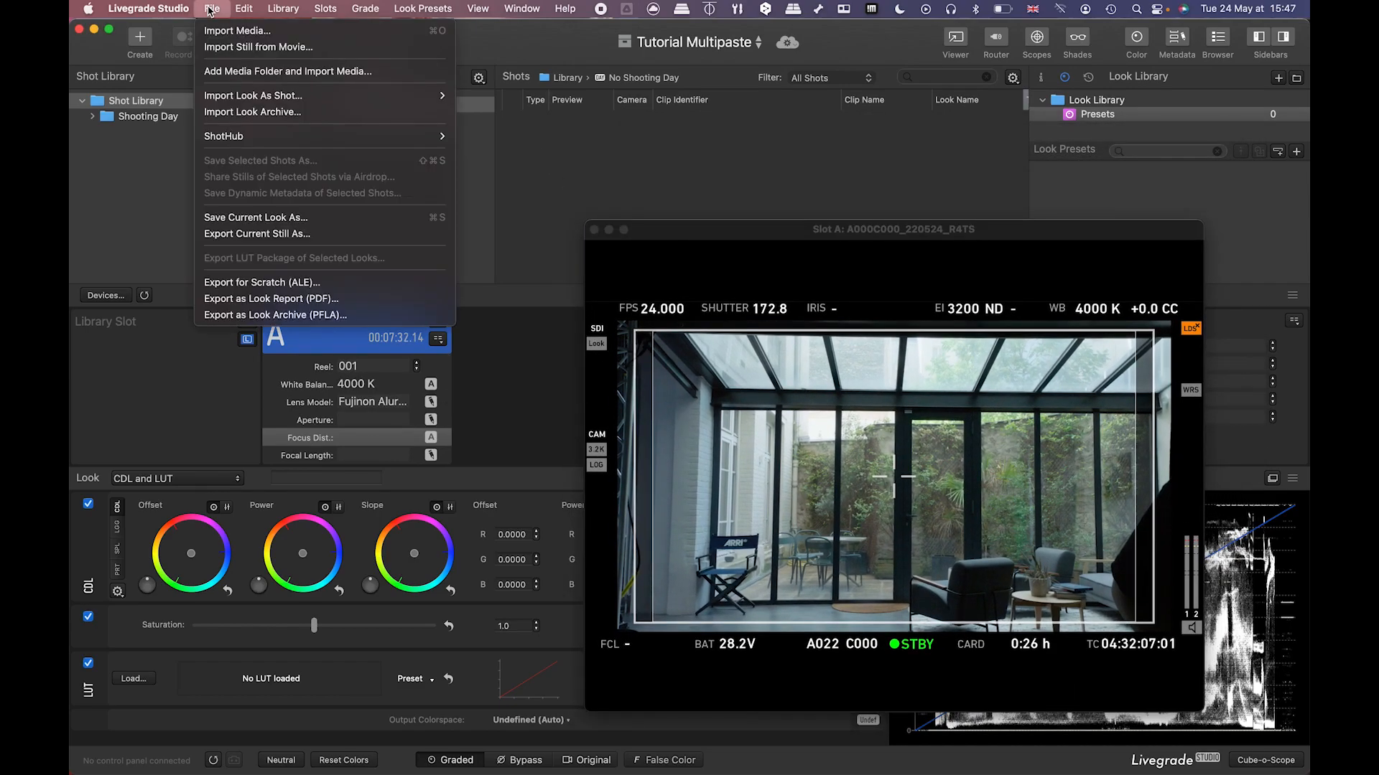
mouse_move(227, 98)
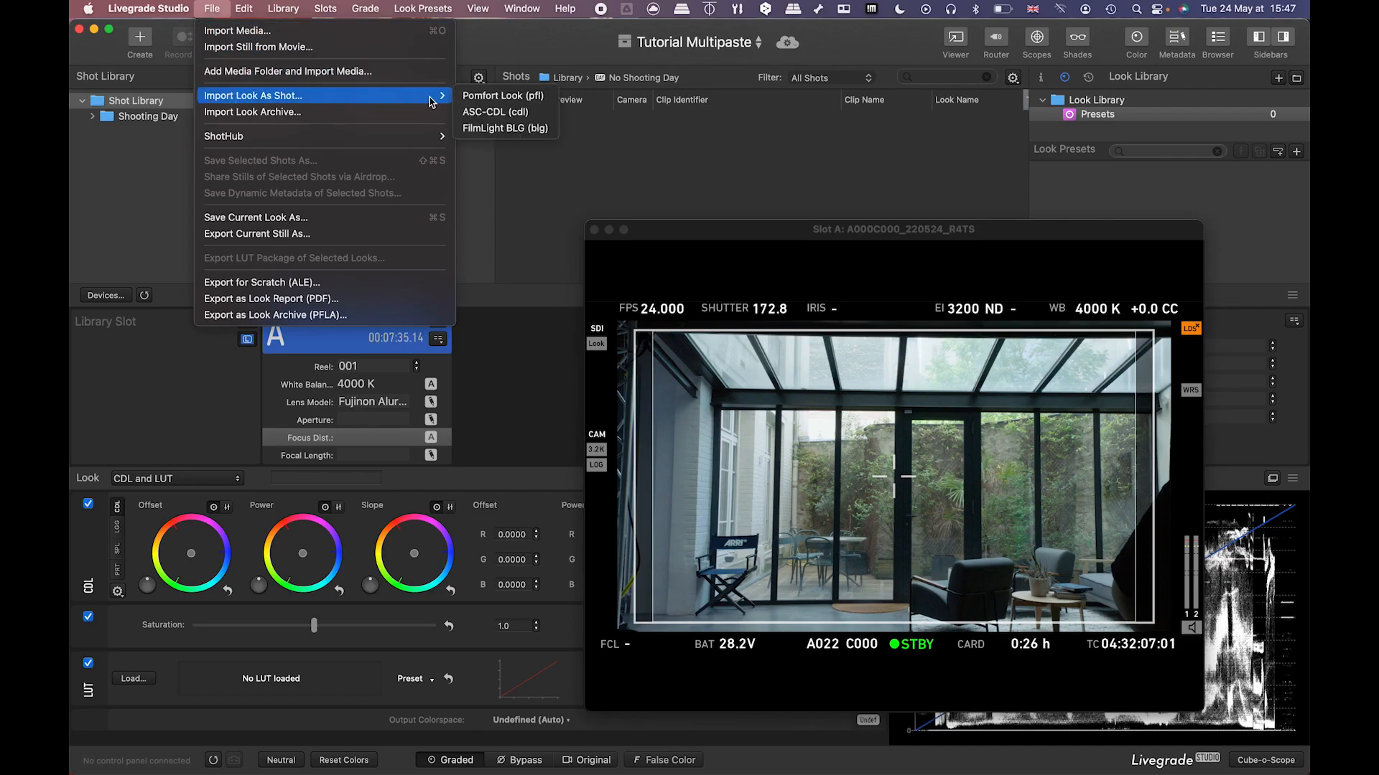
left_click(478, 133)
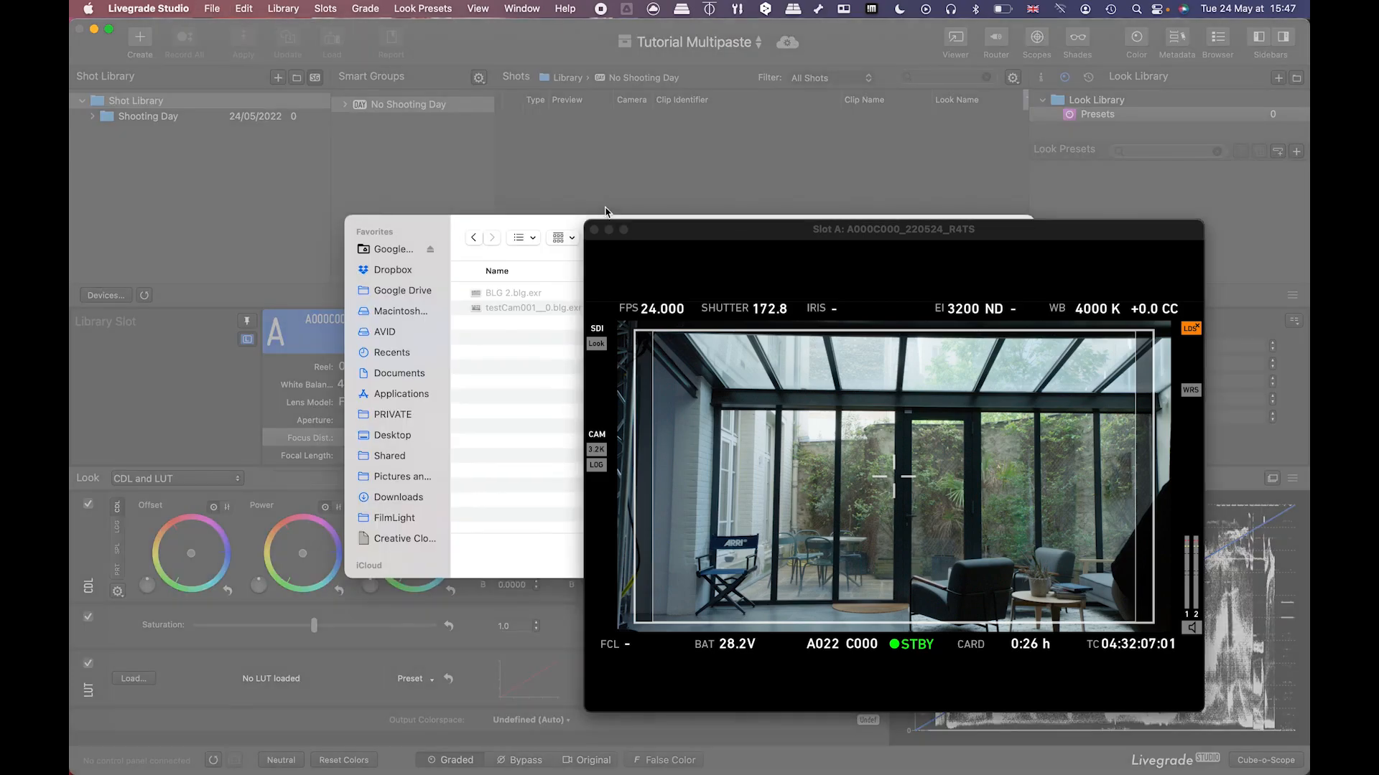
left_click_drag(658, 239, 830, 523)
left_click(502, 300)
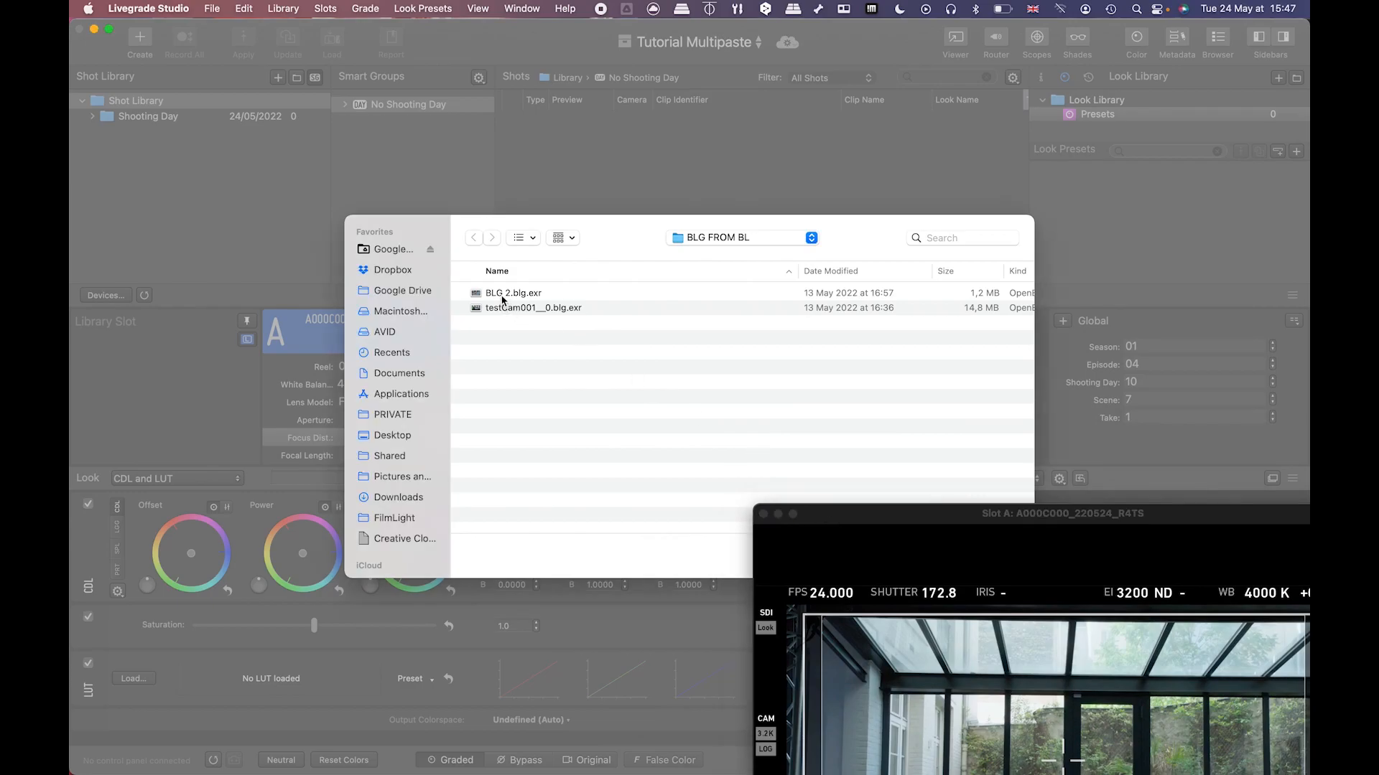
left_click(514, 296)
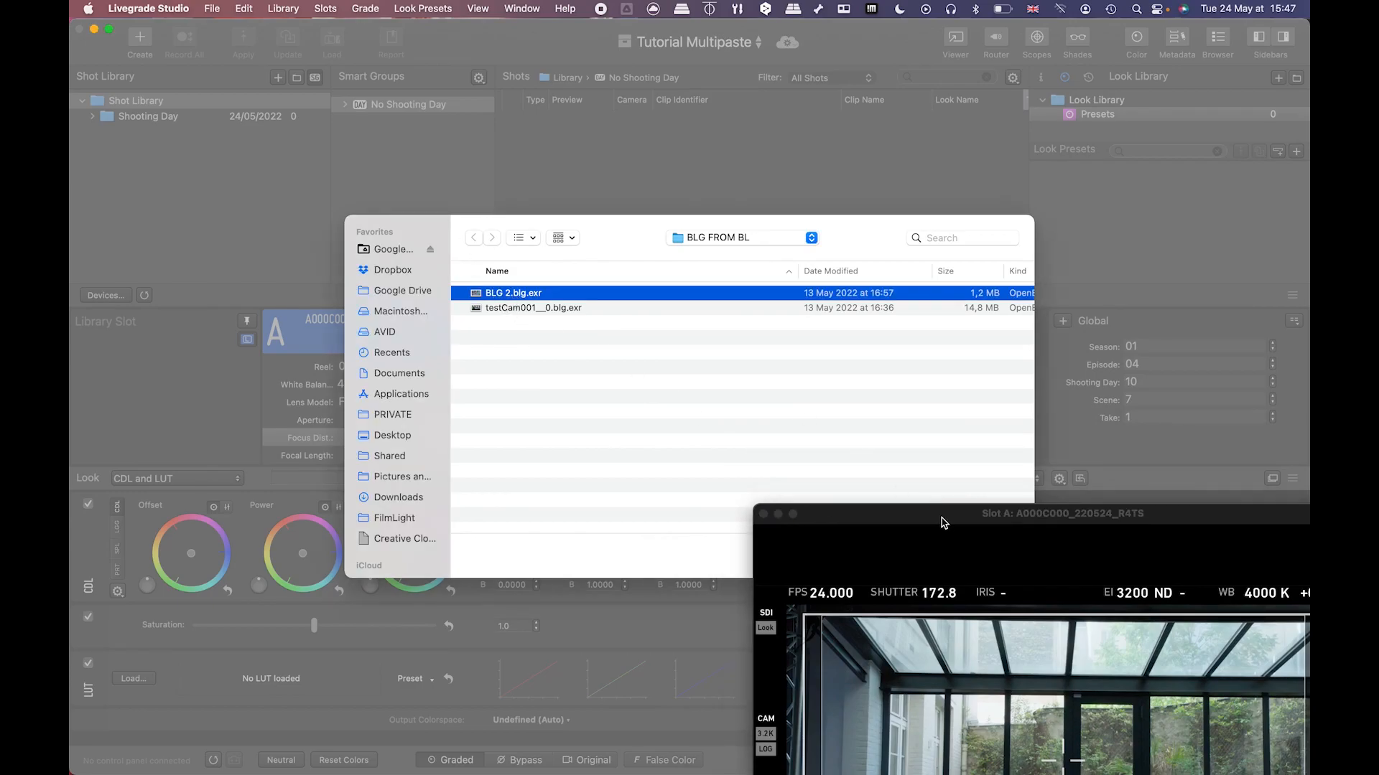
left_click_drag(927, 511, 889, 641)
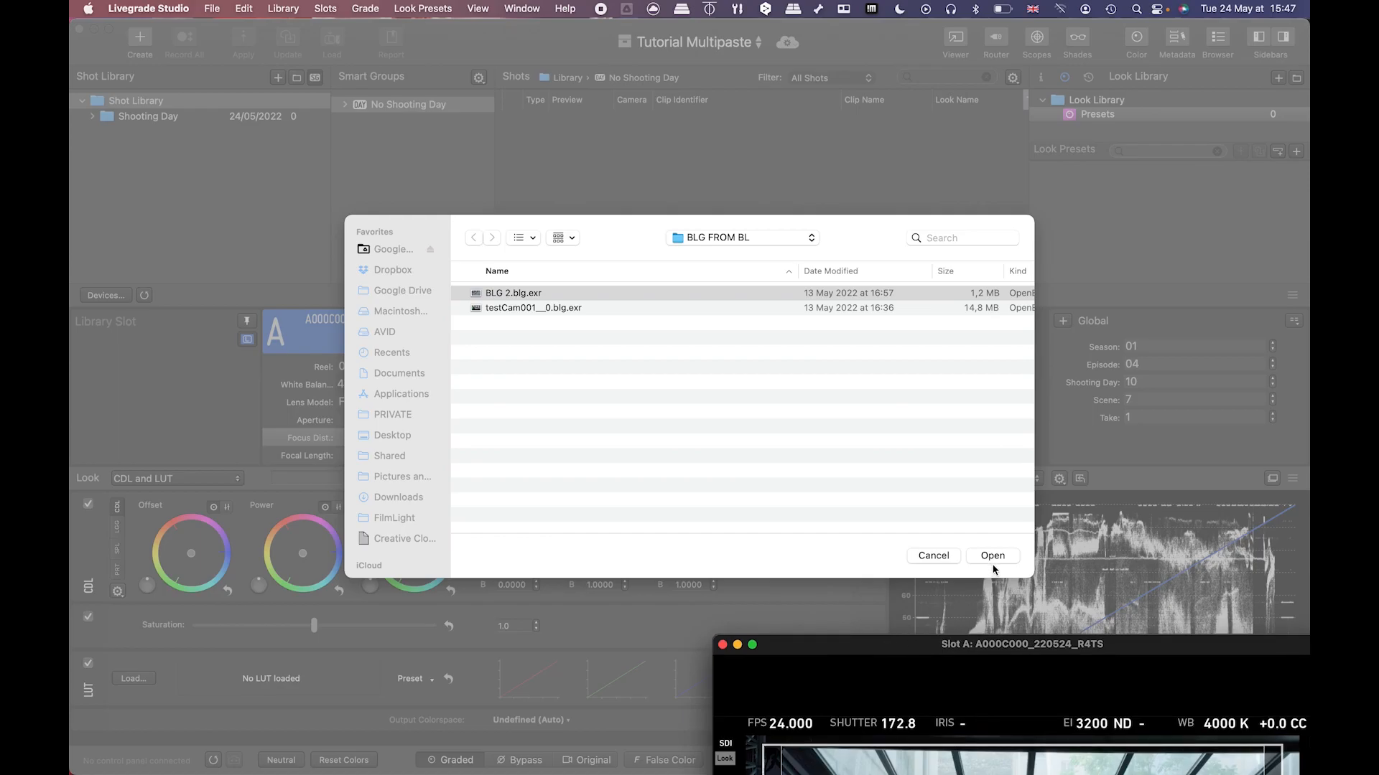
left_click(939, 495)
left_click(989, 558)
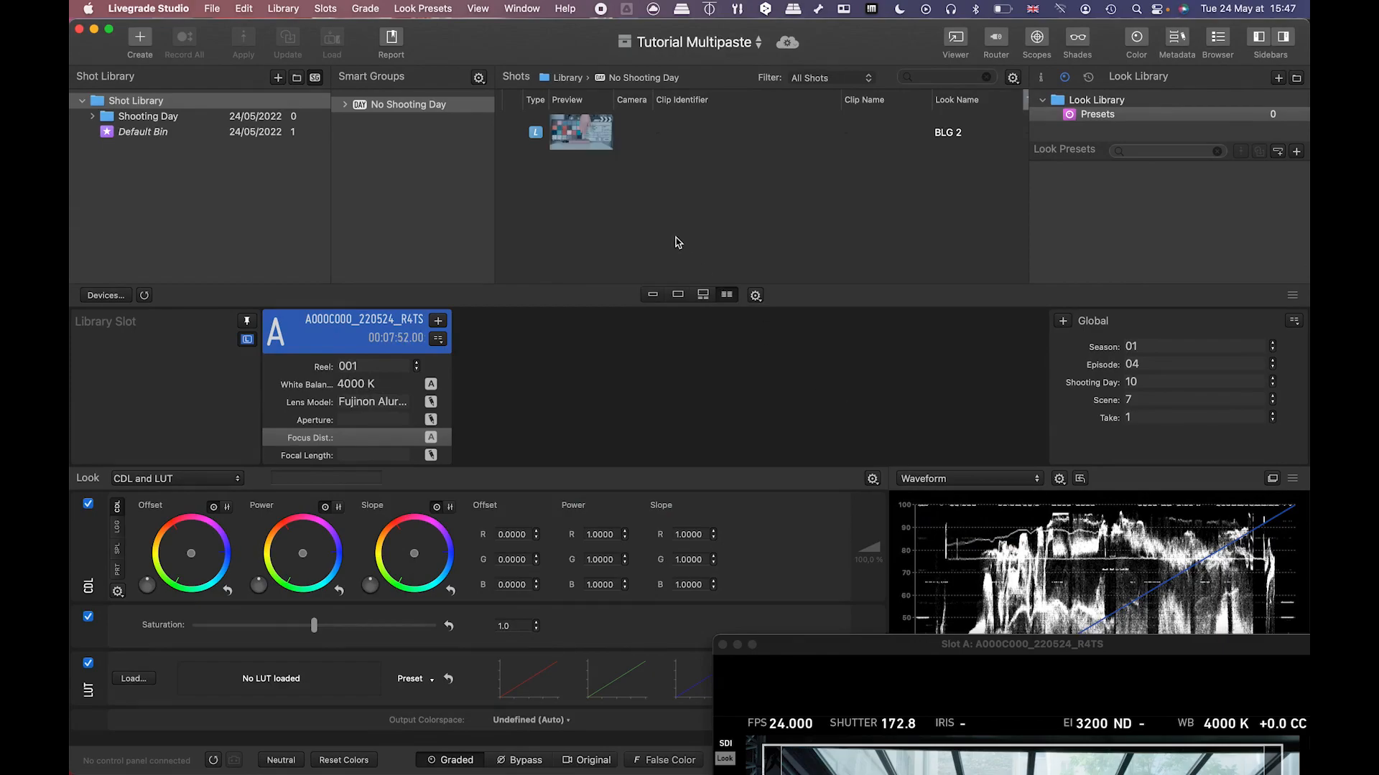
Load the imported BLG 2 look into slot A, keeping the slot's viewer in sight beside the look controls.
left_click_drag(907, 650, 775, 222)
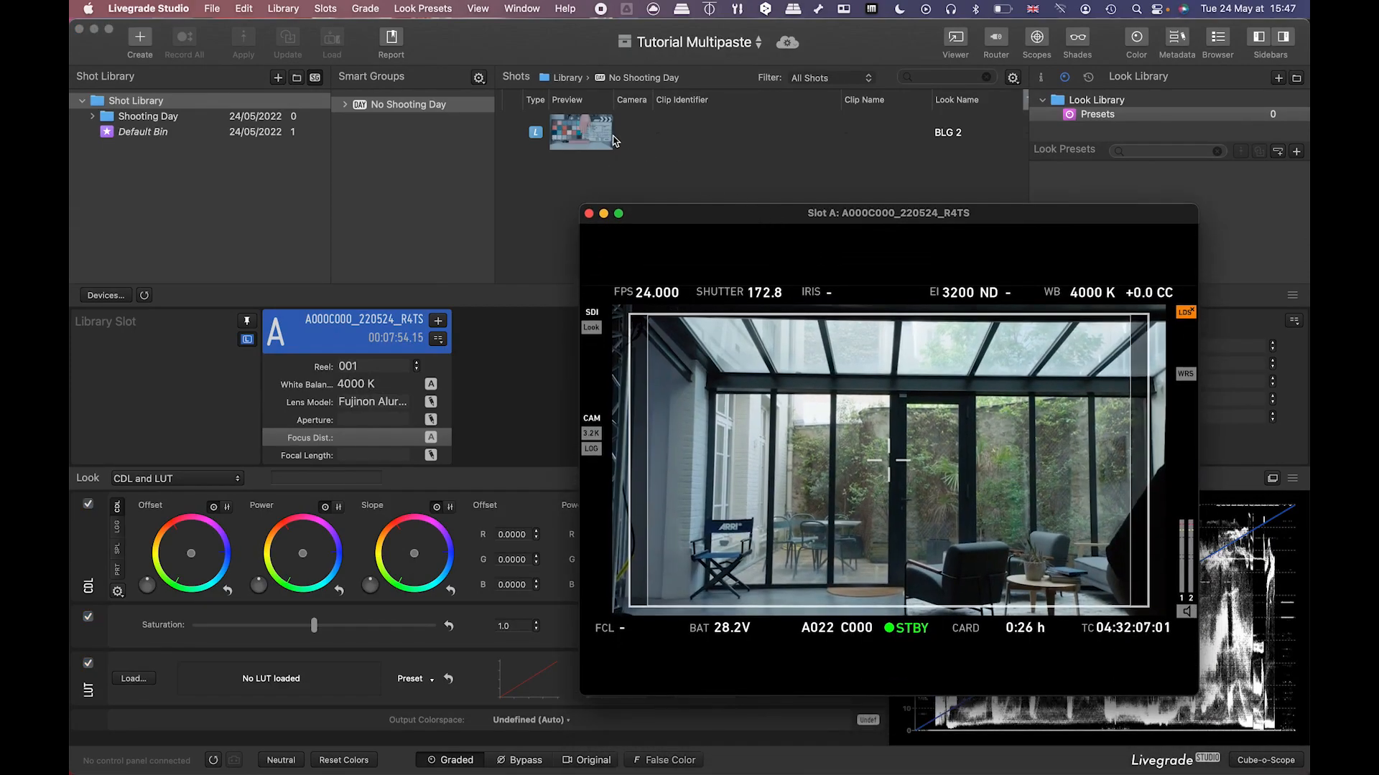
left_click(583, 141)
double_click(583, 141)
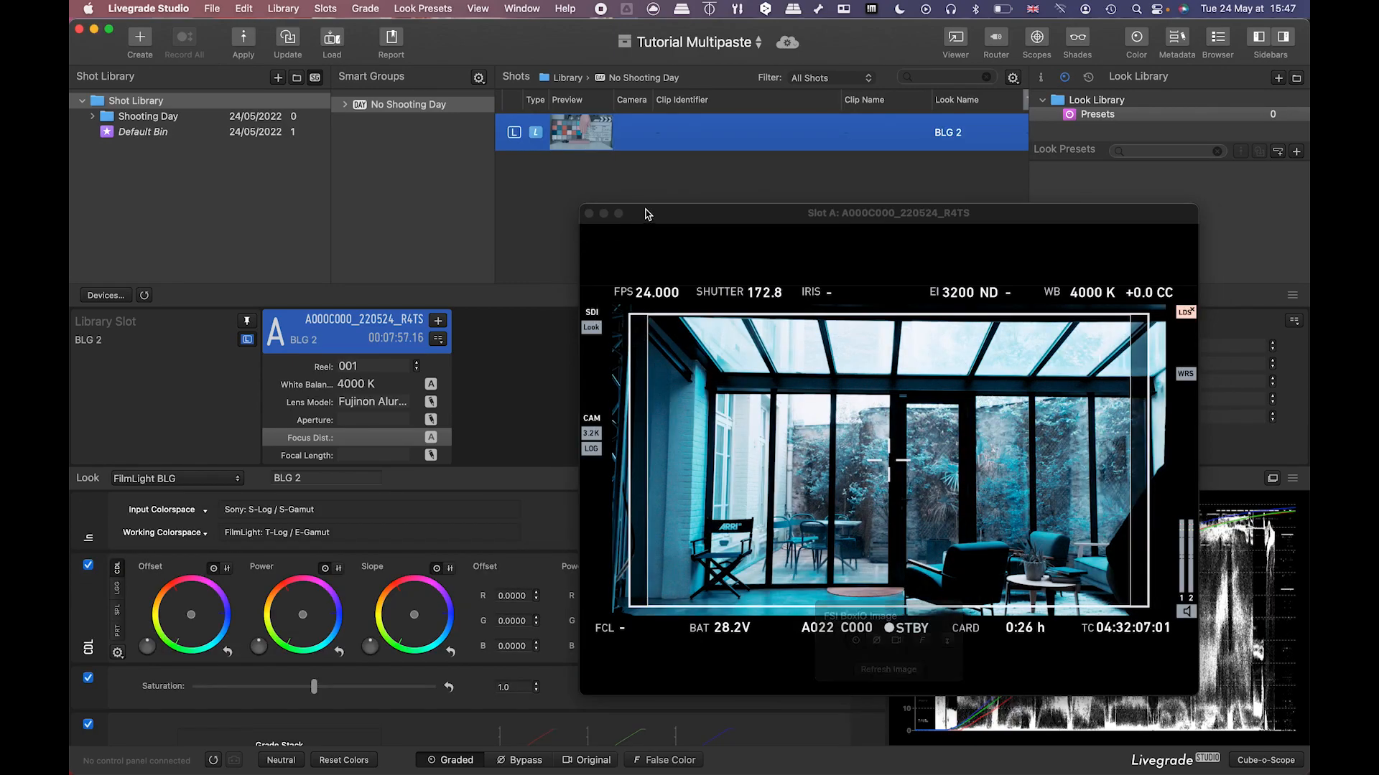
left_click_drag(657, 216, 764, 174)
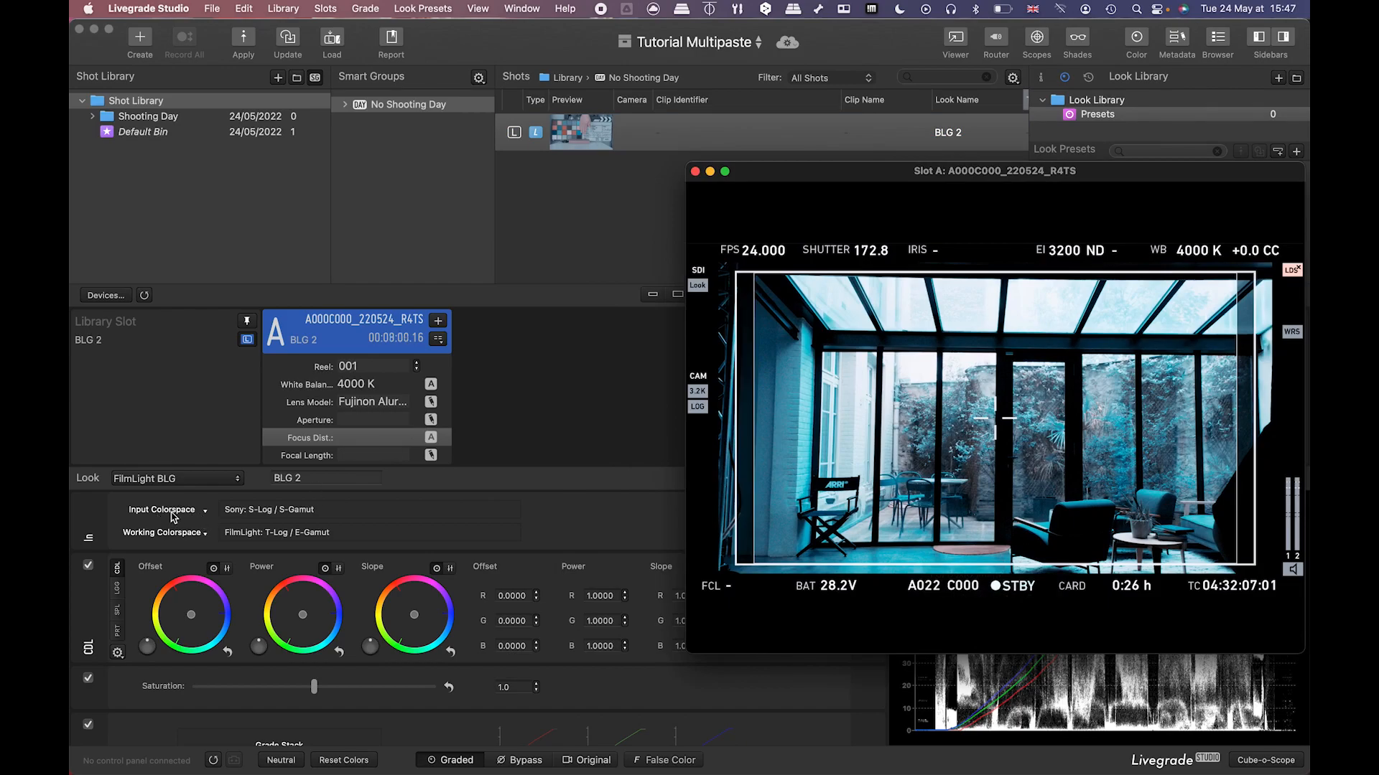
Set the look's input colorspace to ARRI: LogC / Wide Gamut and check its grade stack, DRT and viewing colorspace.
left_click(207, 514)
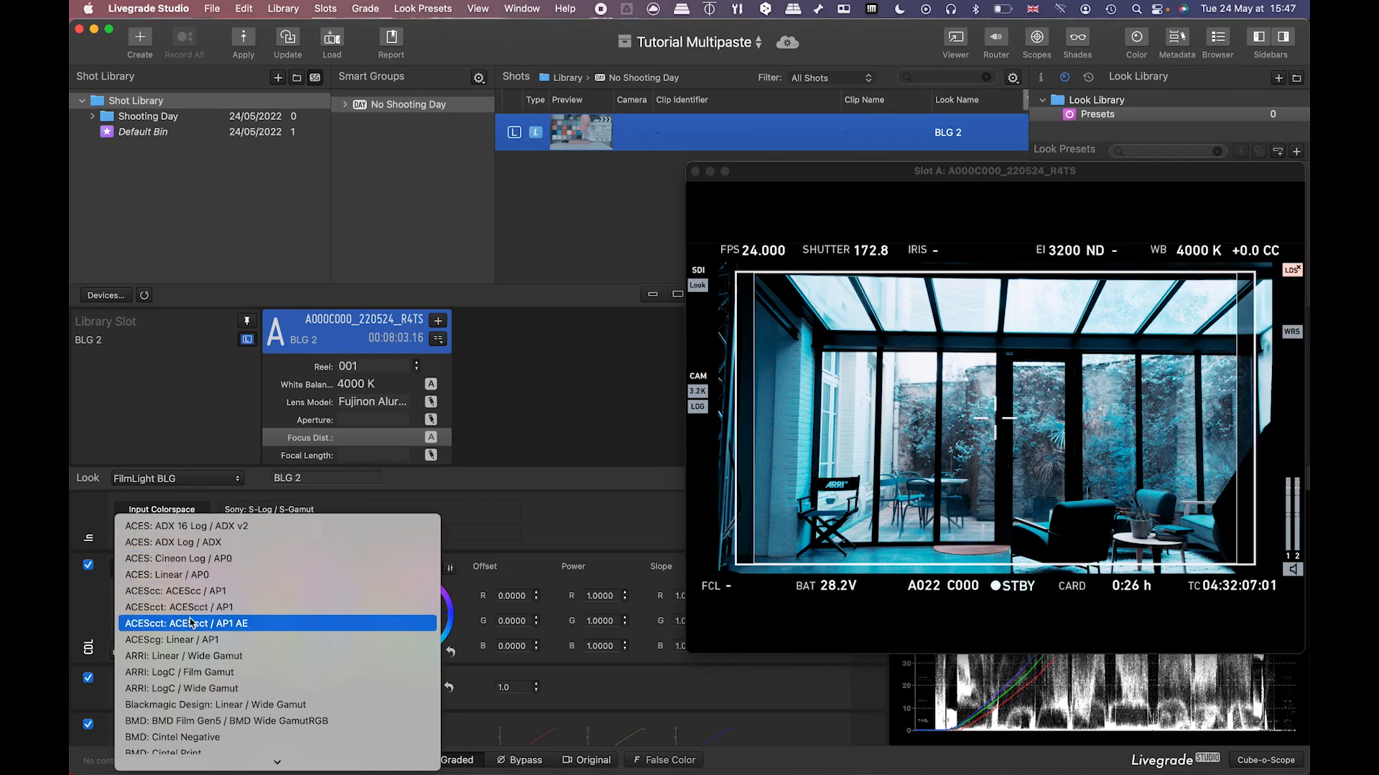
left_click(215, 690)
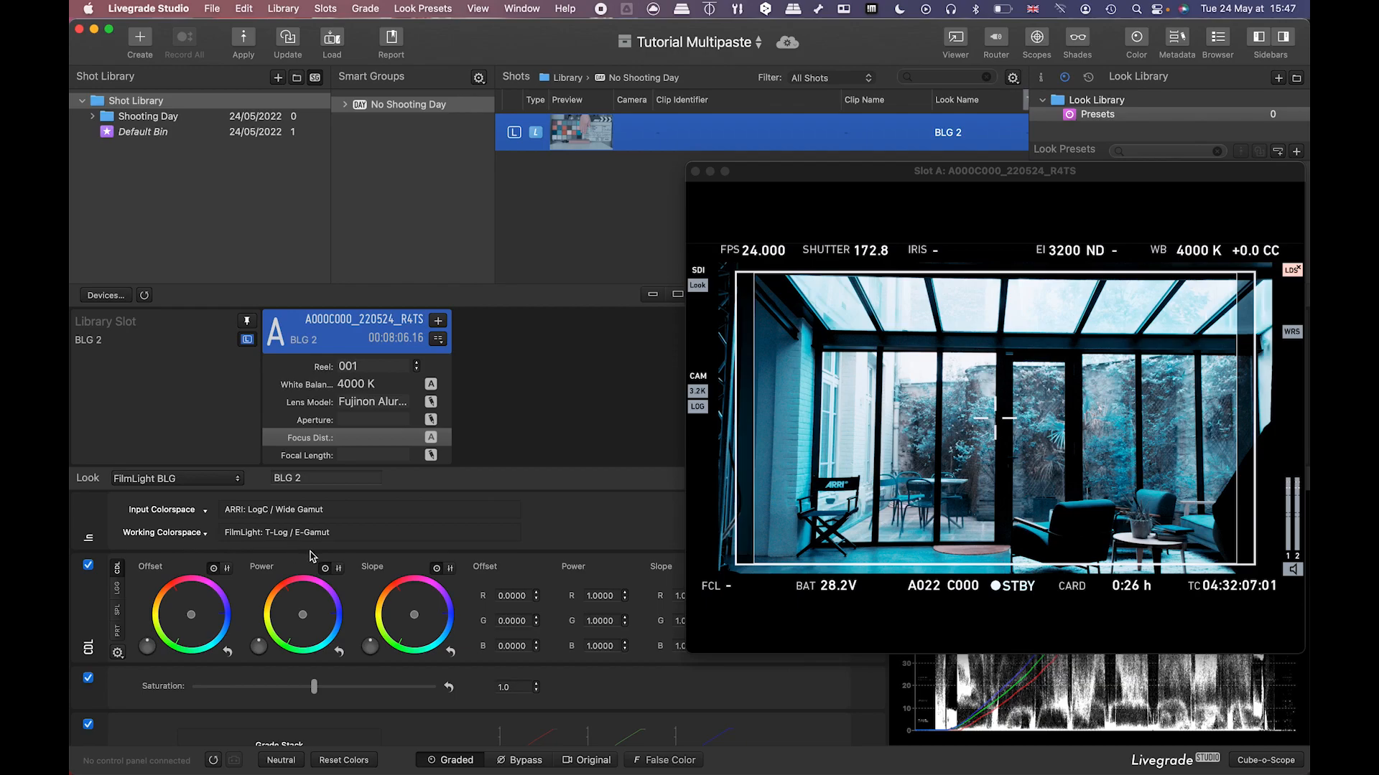
scroll(313, 557, "down", 3)
scroll(311, 556, "down", 3)
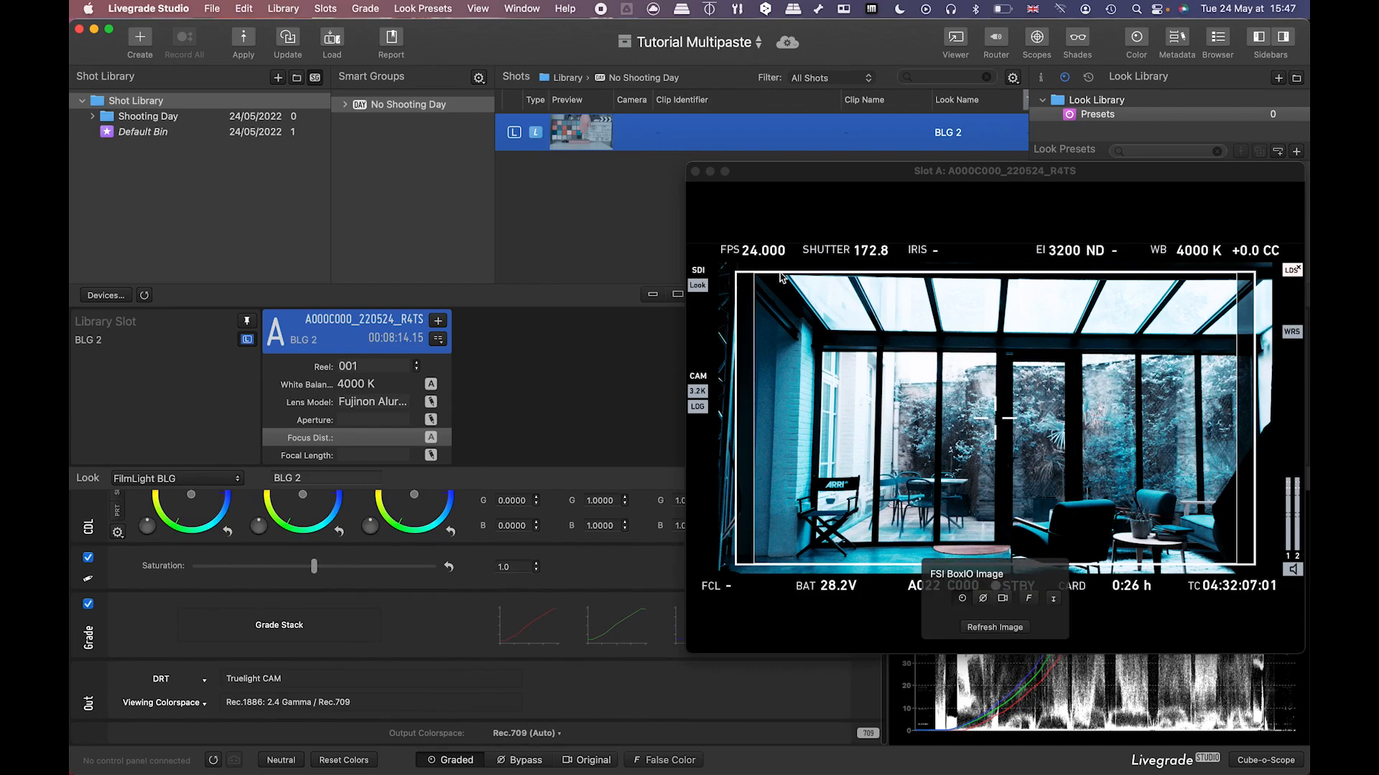
left_click_drag(787, 179, 853, 142)
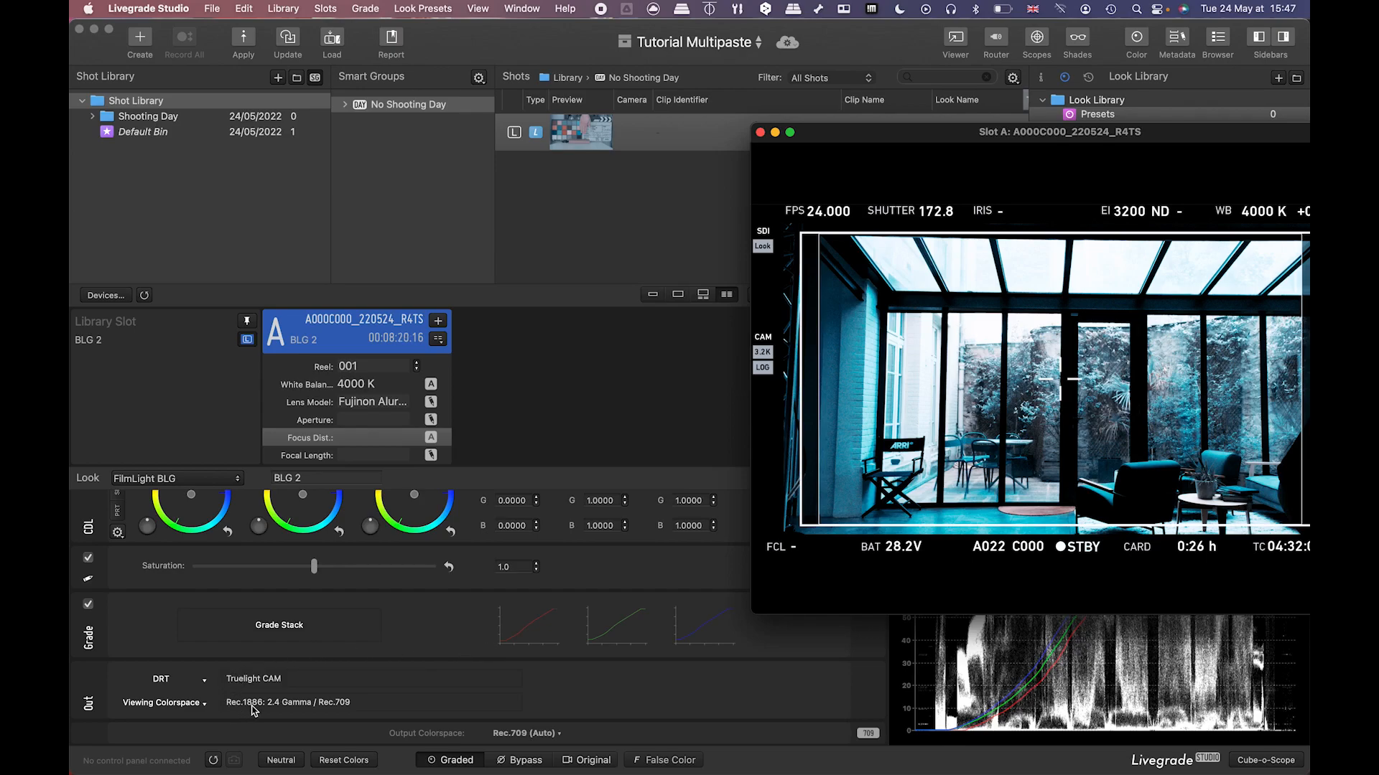
scroll(337, 593, "up", 4)
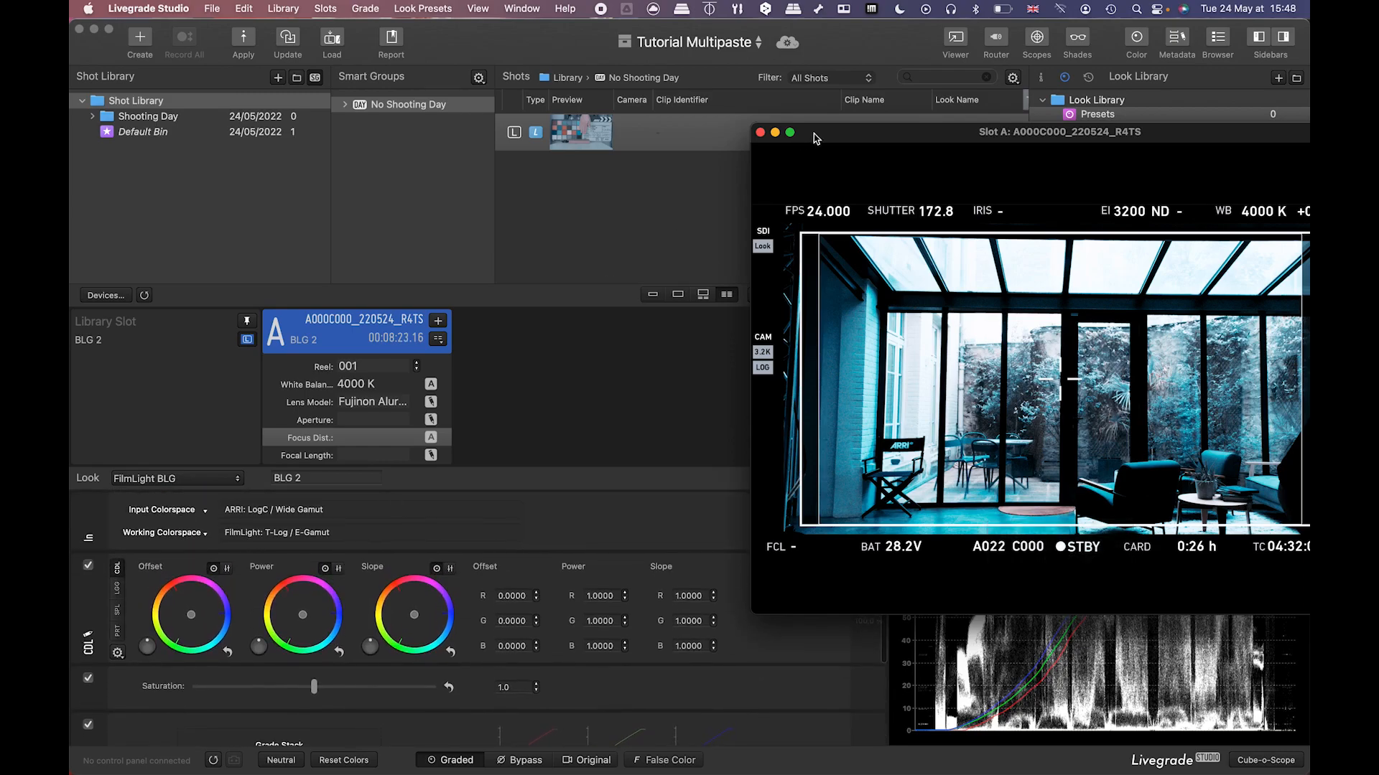
Create a folder named Day001 directly under the Shot Library root.
left_click_drag(835, 140, 775, 303)
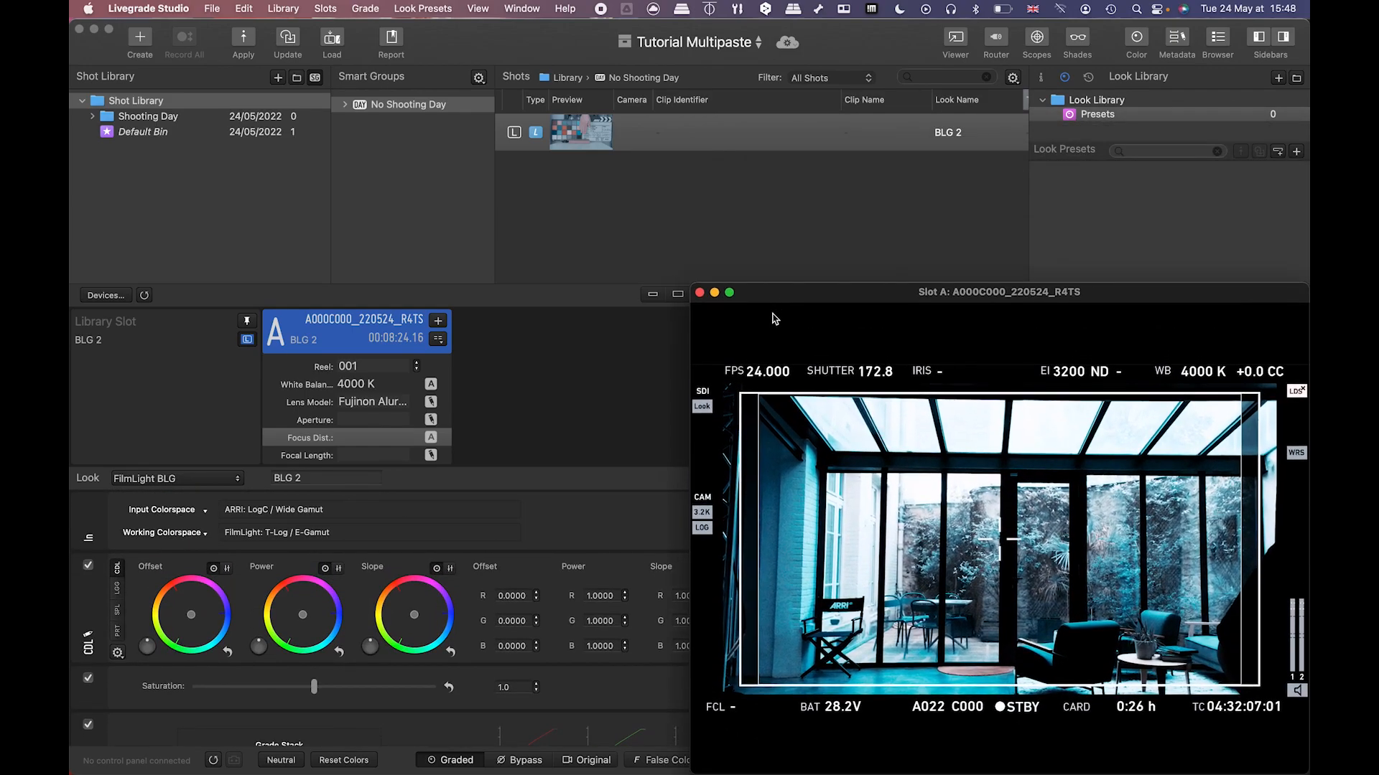
left_click(201, 104)
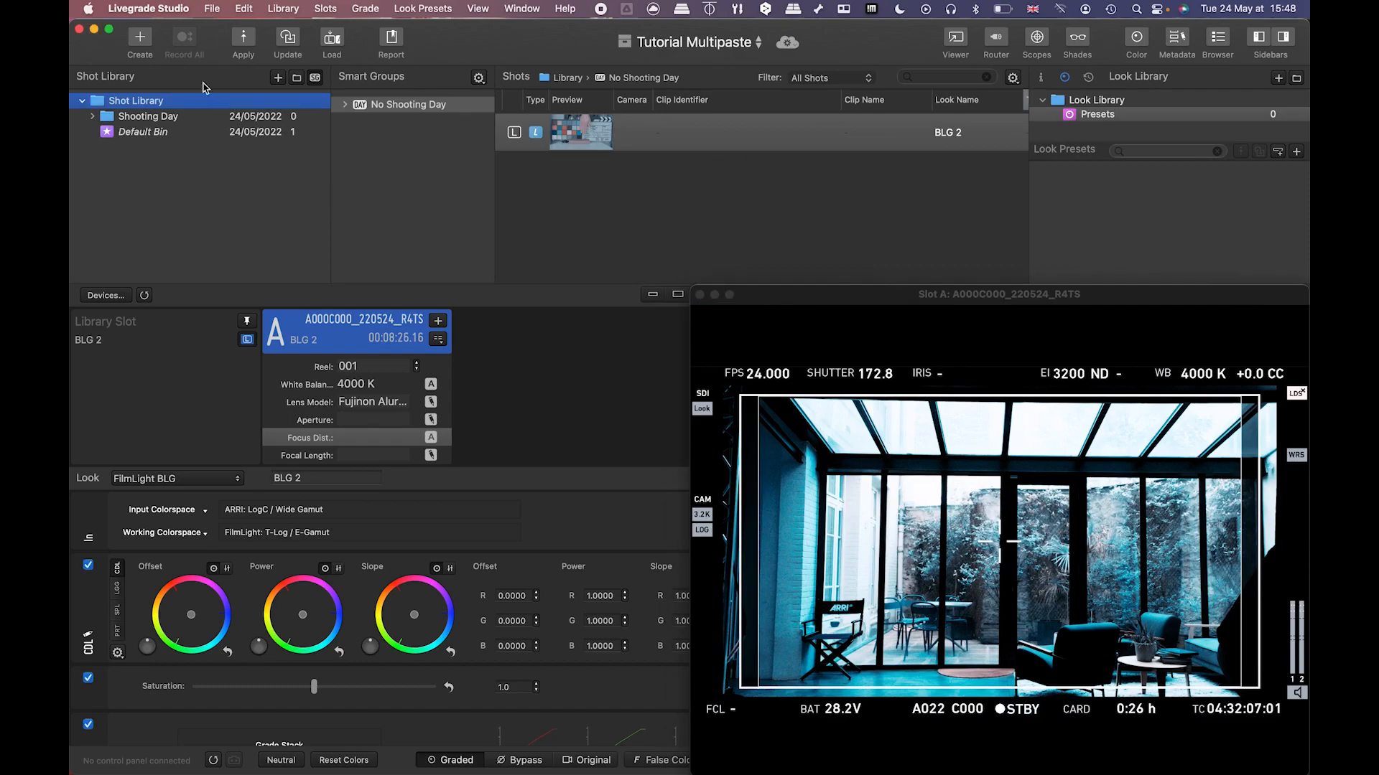
left_click(278, 78)
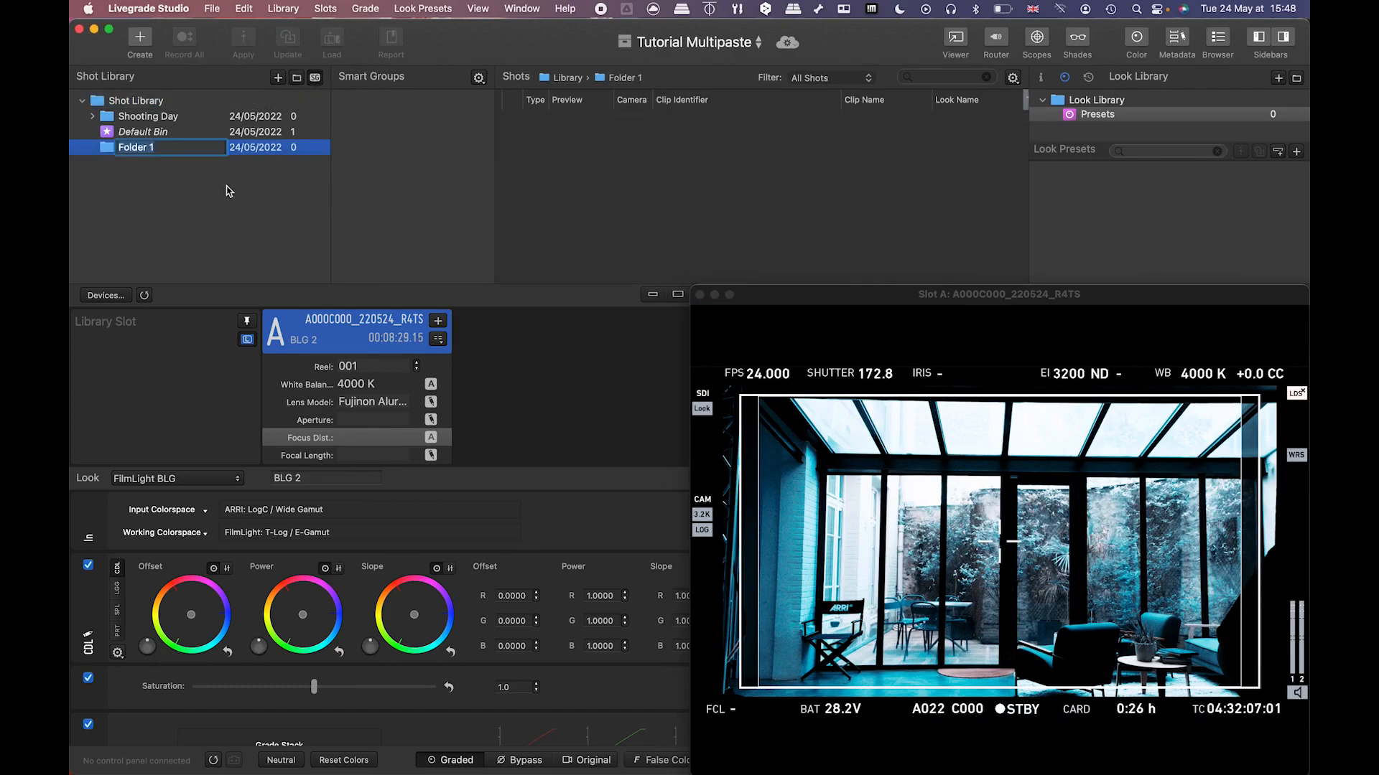
type("Day001")
key("Return")
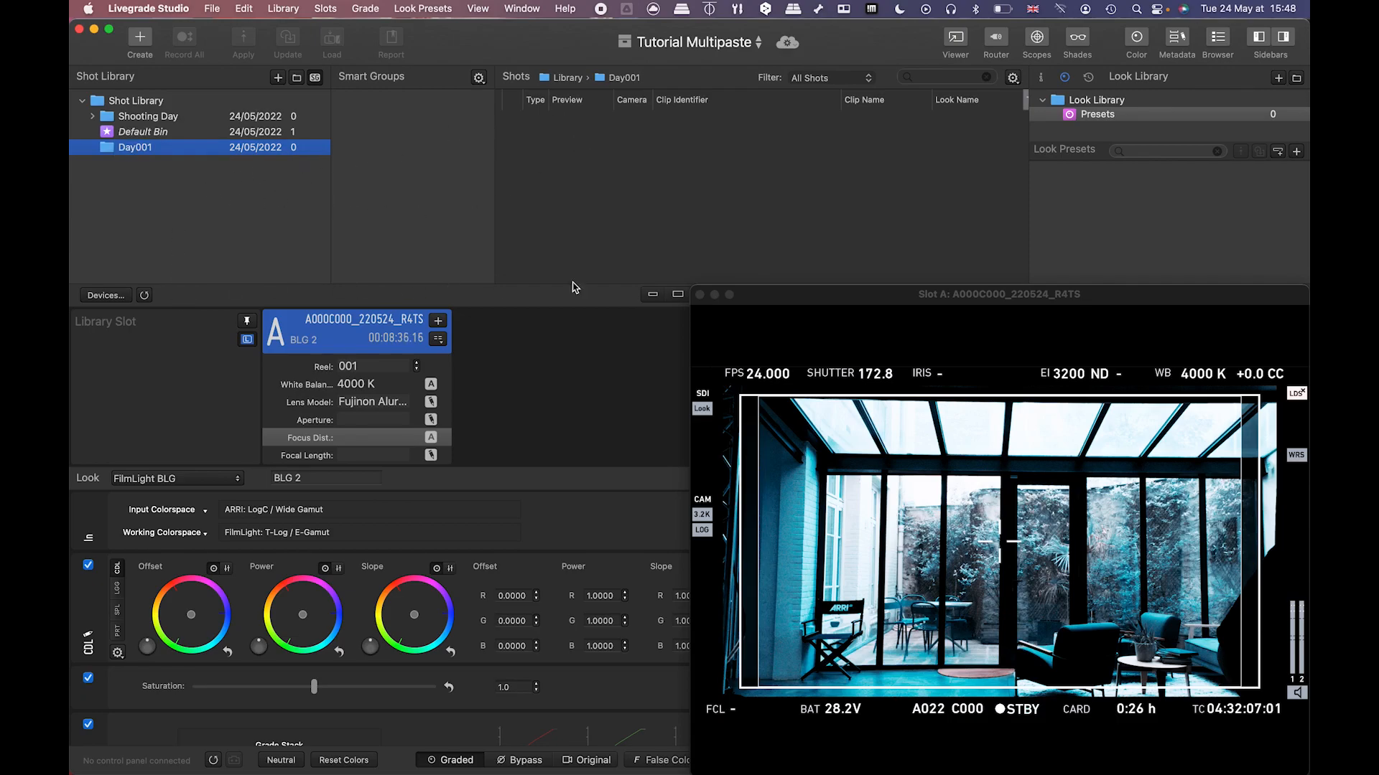
Create a shot entry in the Day001 folder from slot A for clip A022C002_220524_R4TS.
mouse_move(765, 301)
left_mouse_down()
mouse_move(782, 243)
mouse_move(776, 279)
left_mouse_up()
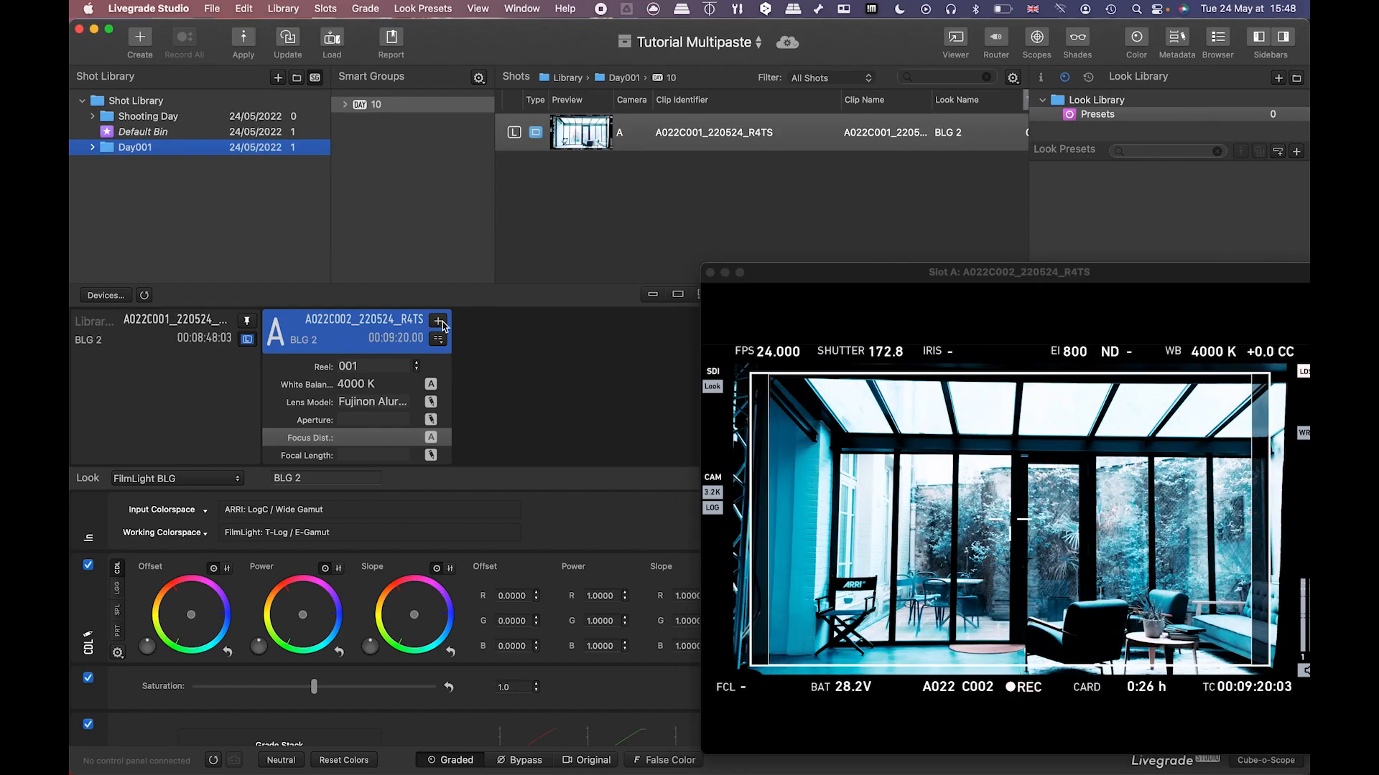
left_click(438, 322)
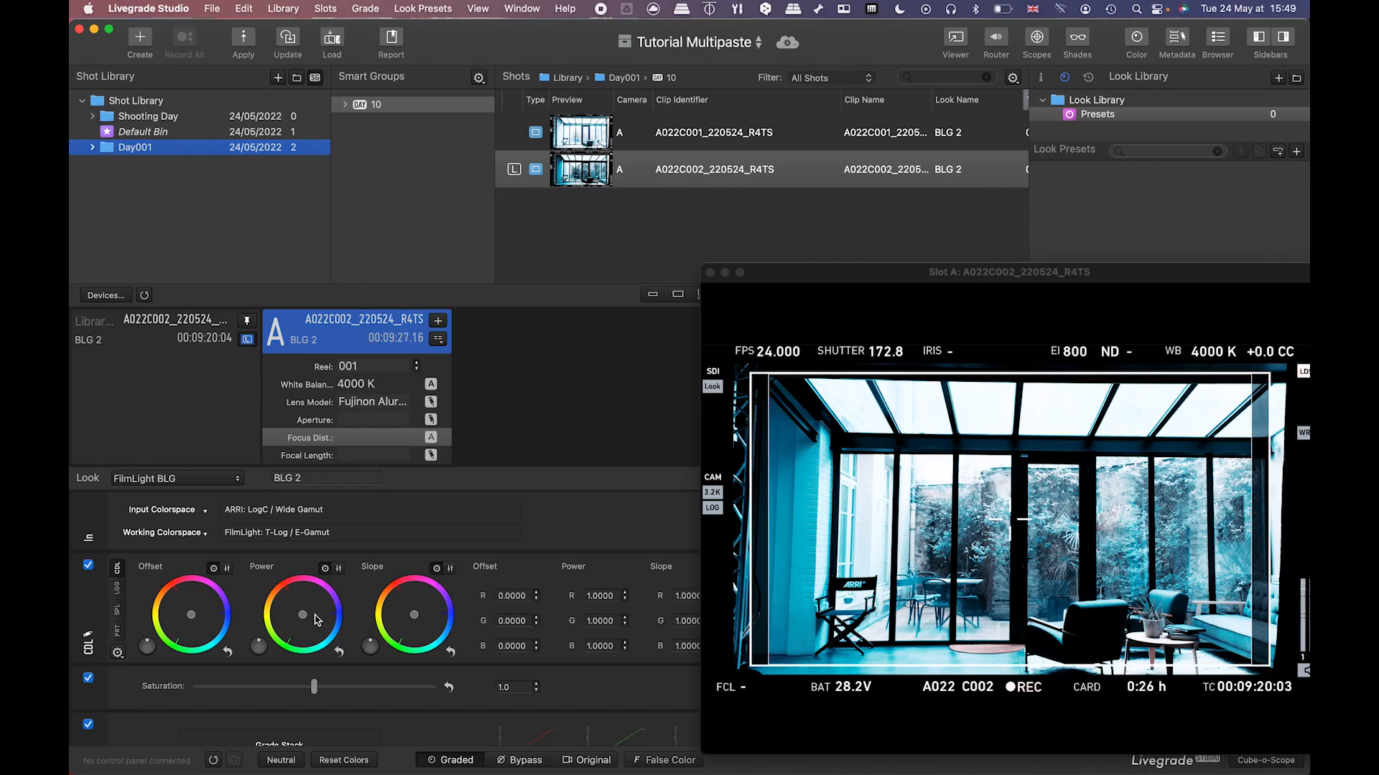
Warm slot A's look with the color wheels: Power about 0.92/1.00/1.28, Offset about 0.03/0.01/-0.16, and lower blue Slope.
left_click_drag(302, 615, 274, 609)
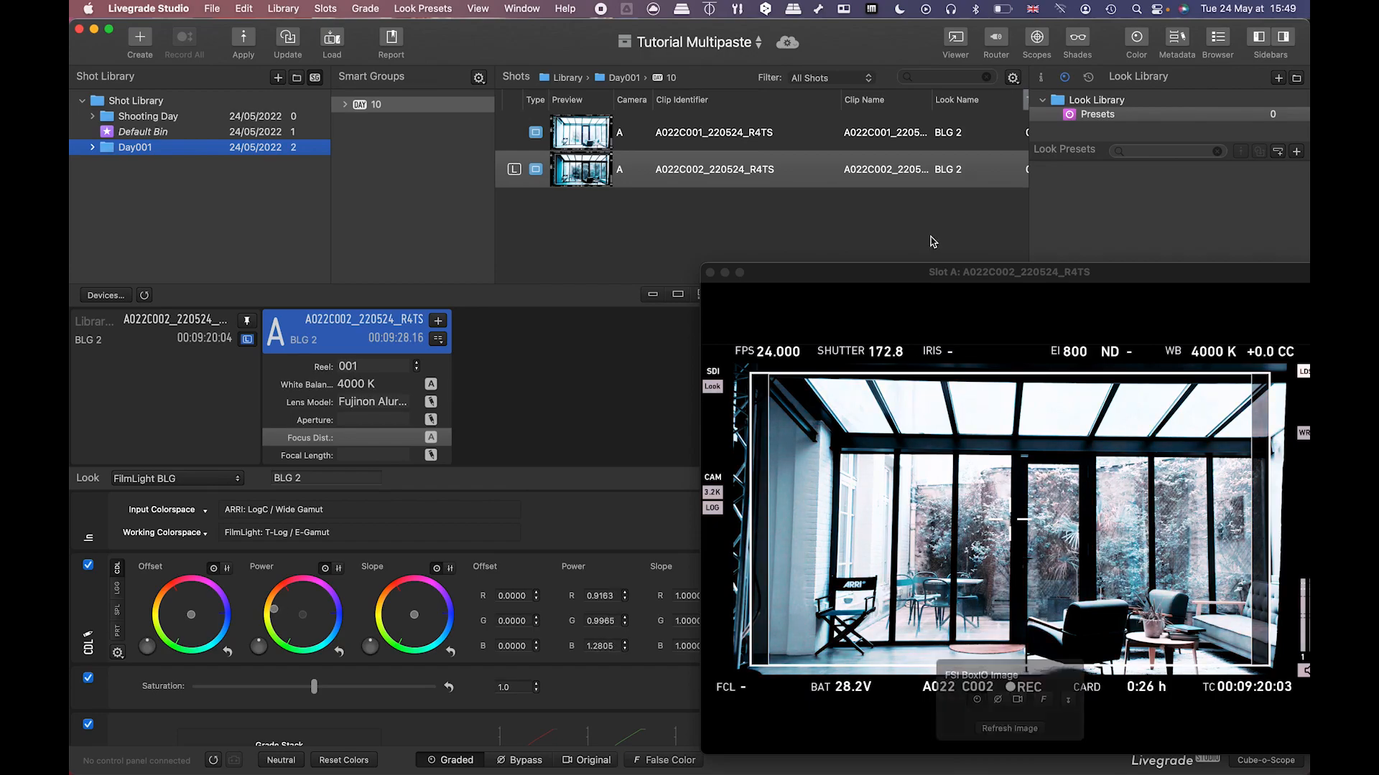
left_click_drag(861, 278, 857, 191)
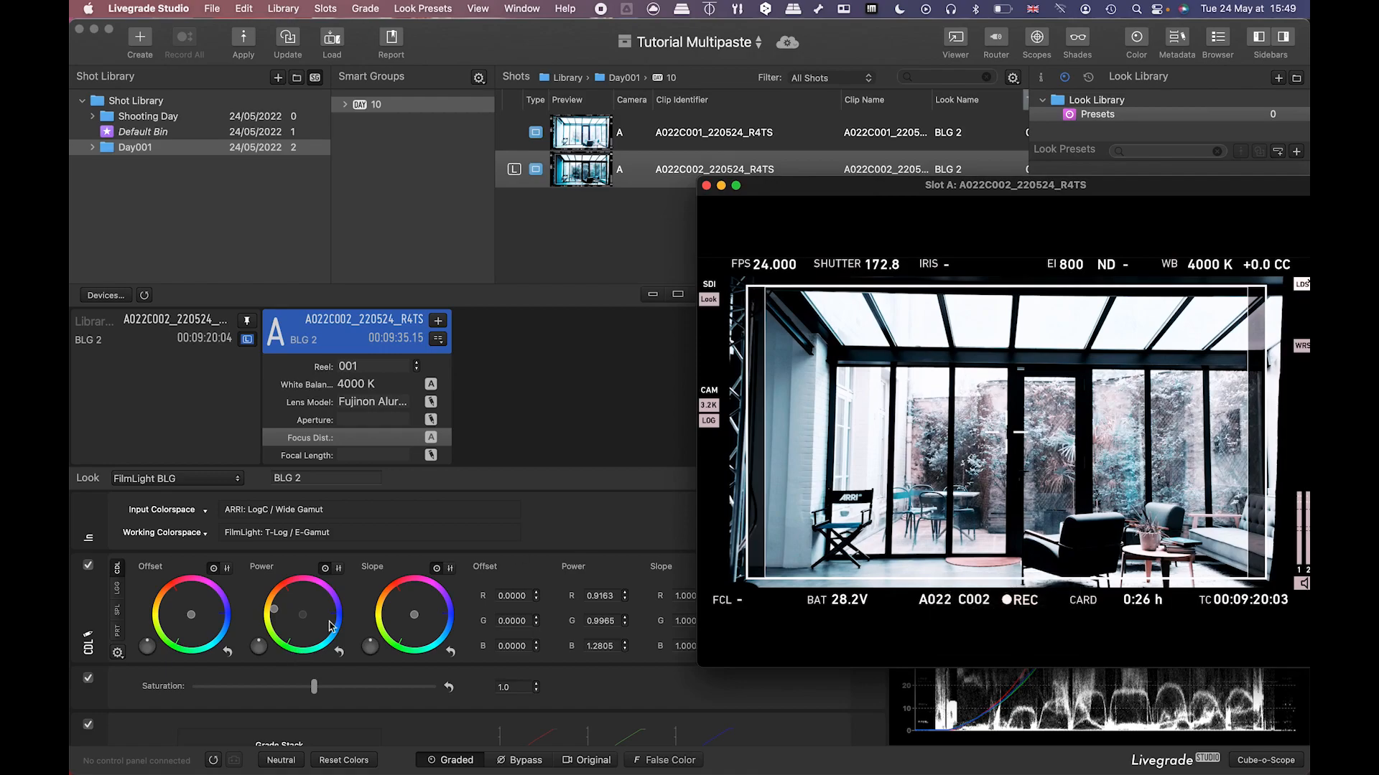
left_click_drag(416, 619, 388, 620)
left_click_drag(187, 620, 160, 611)
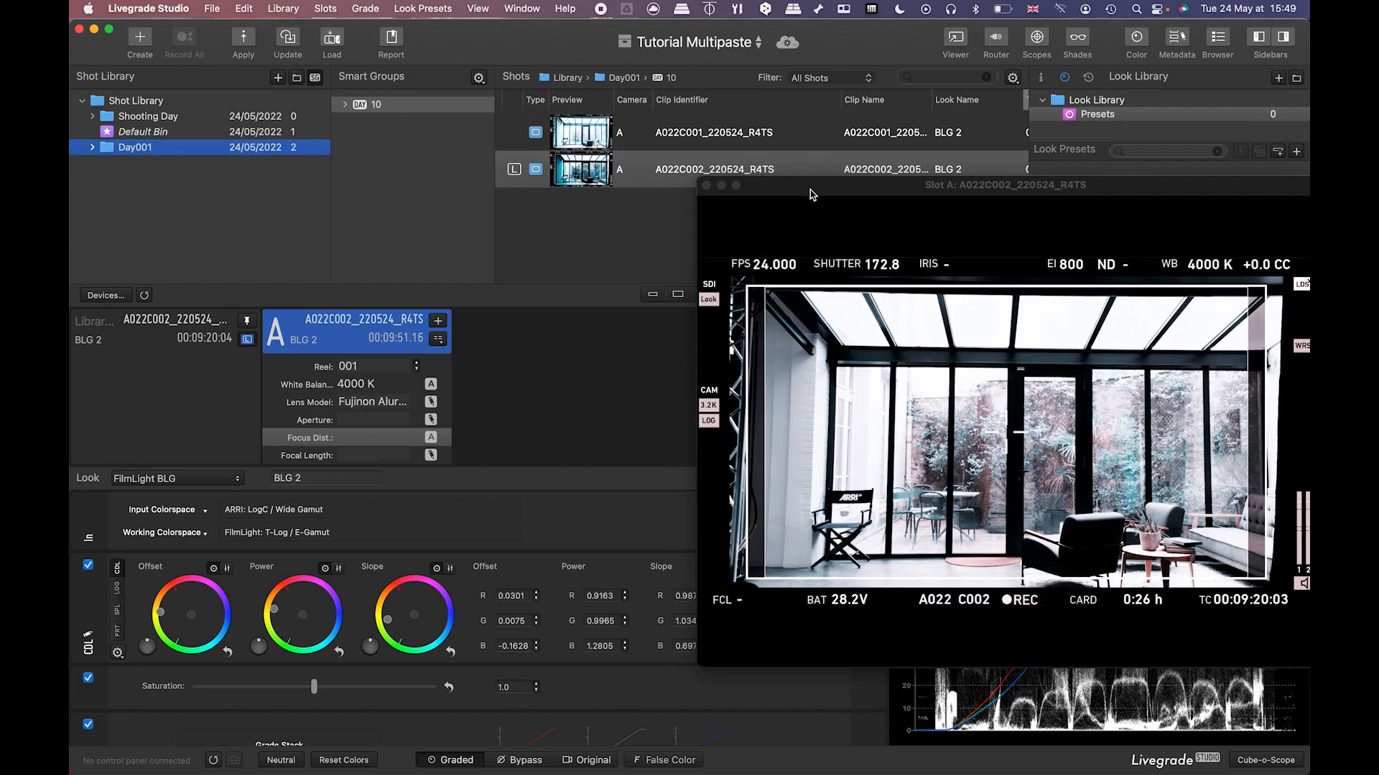
Create a shot entry from slot A for clip A022C003_220524_R4TS with the adjusted grade.
left_click_drag(810, 187, 741, 257)
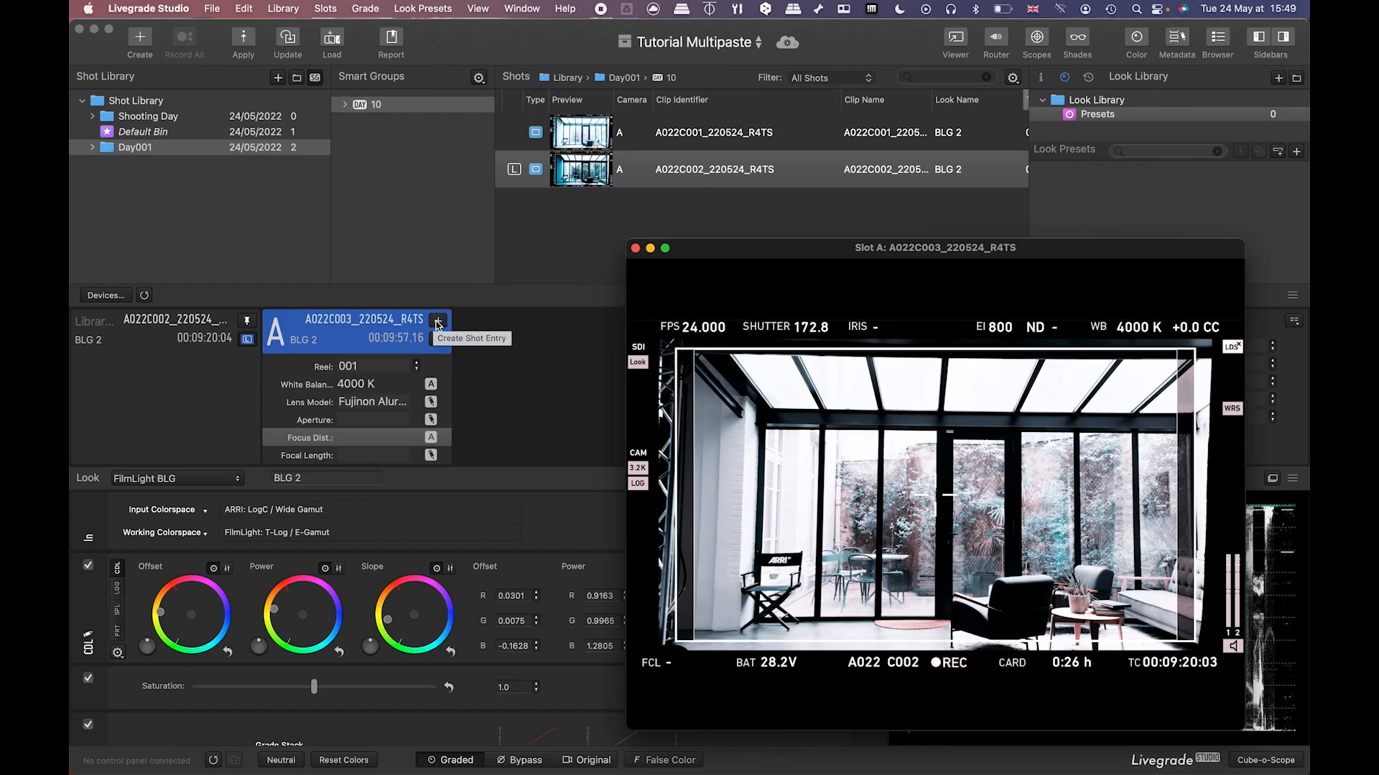
left_click(438, 321)
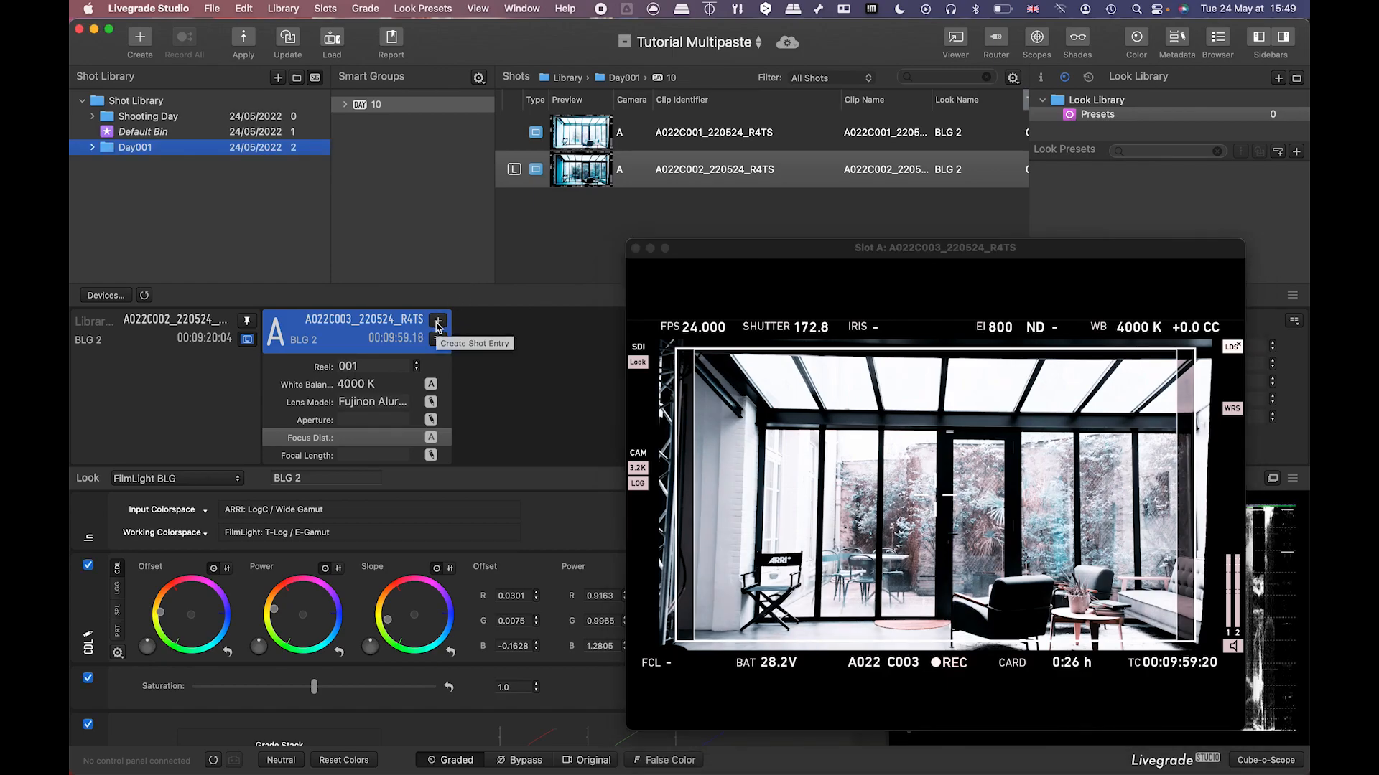
Store the current slot A grade as a Day001 entry for A022C003_220524_R4TS and move the viewer clear of the grading controls.
left_click(437, 323)
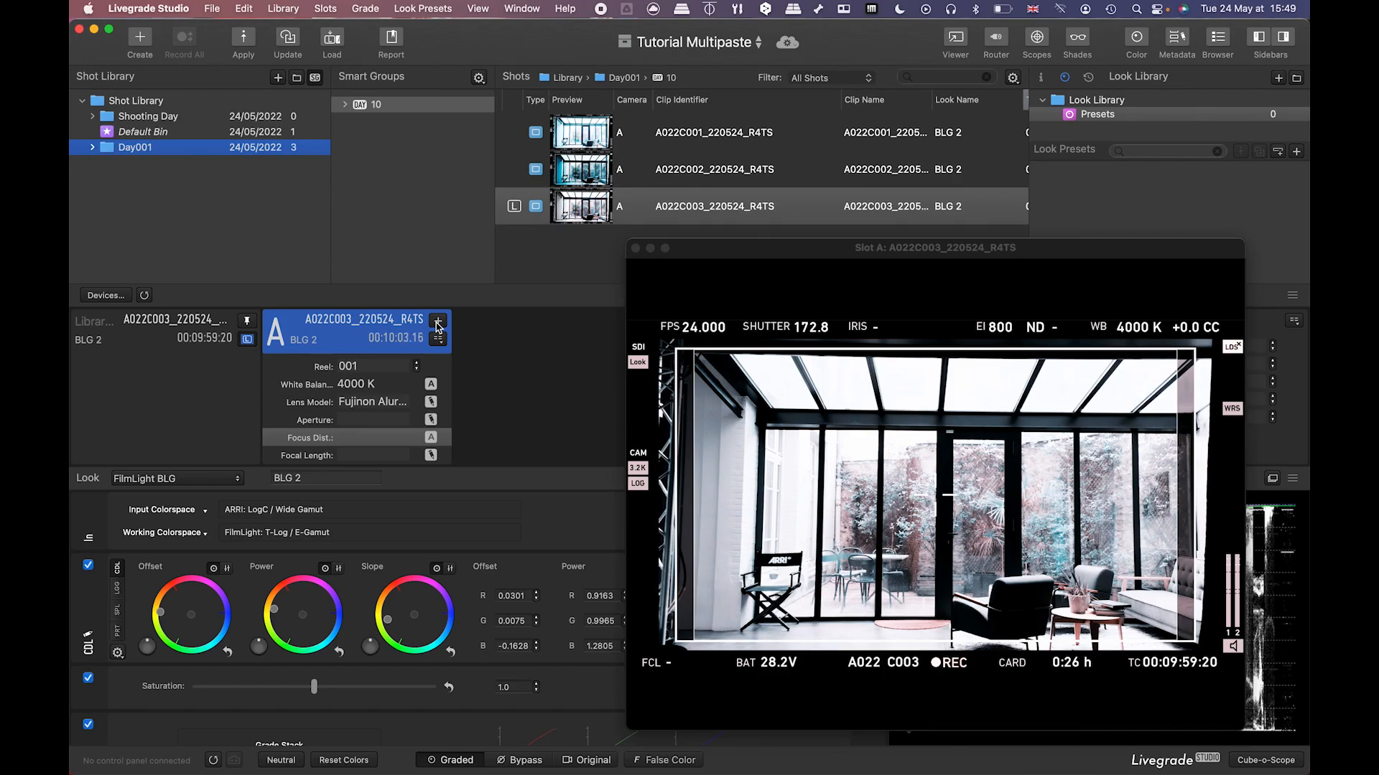
left_click_drag(689, 251, 753, 256)
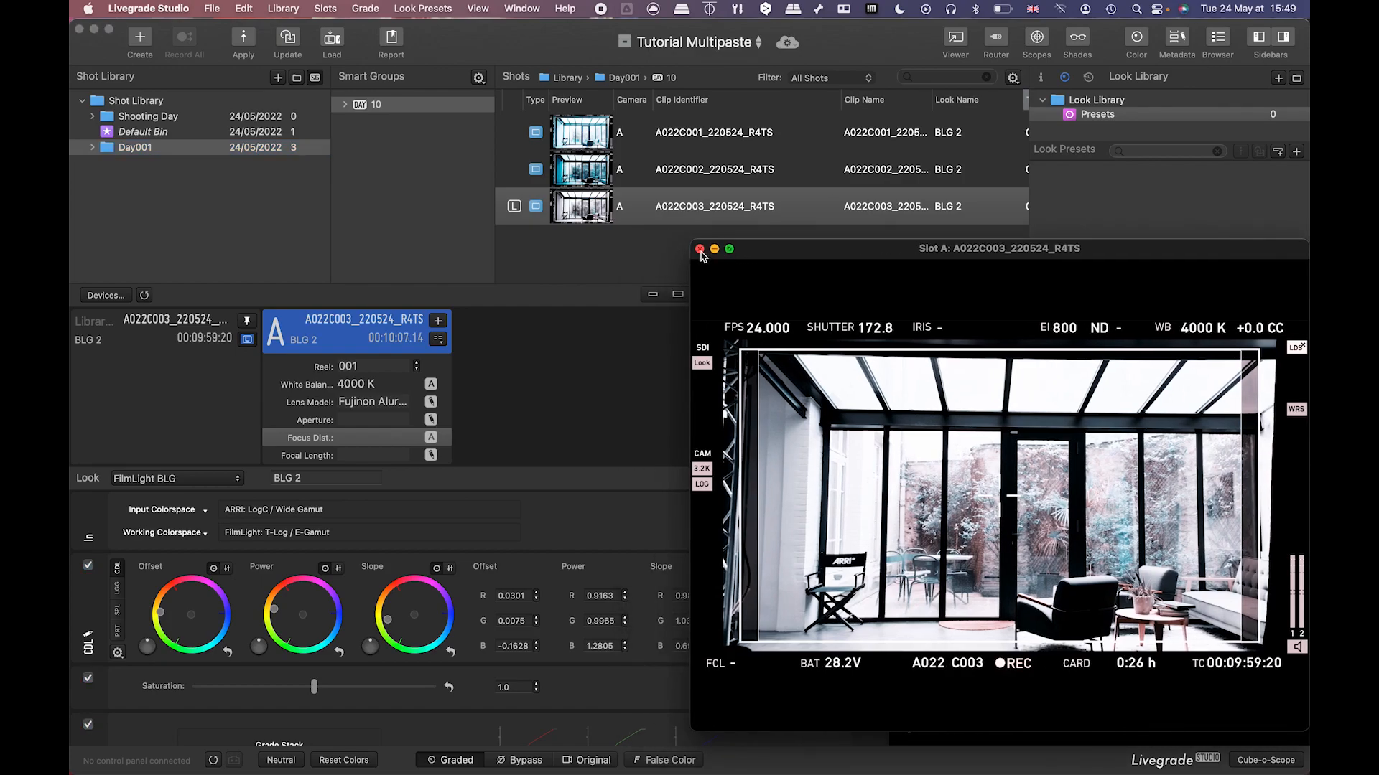
Set slot A's saturation to 0.0 and create a Day001 shot entry for clip A022C004_220524_R4TS.
left_click(165, 614)
left_click_drag(314, 687, 160, 687)
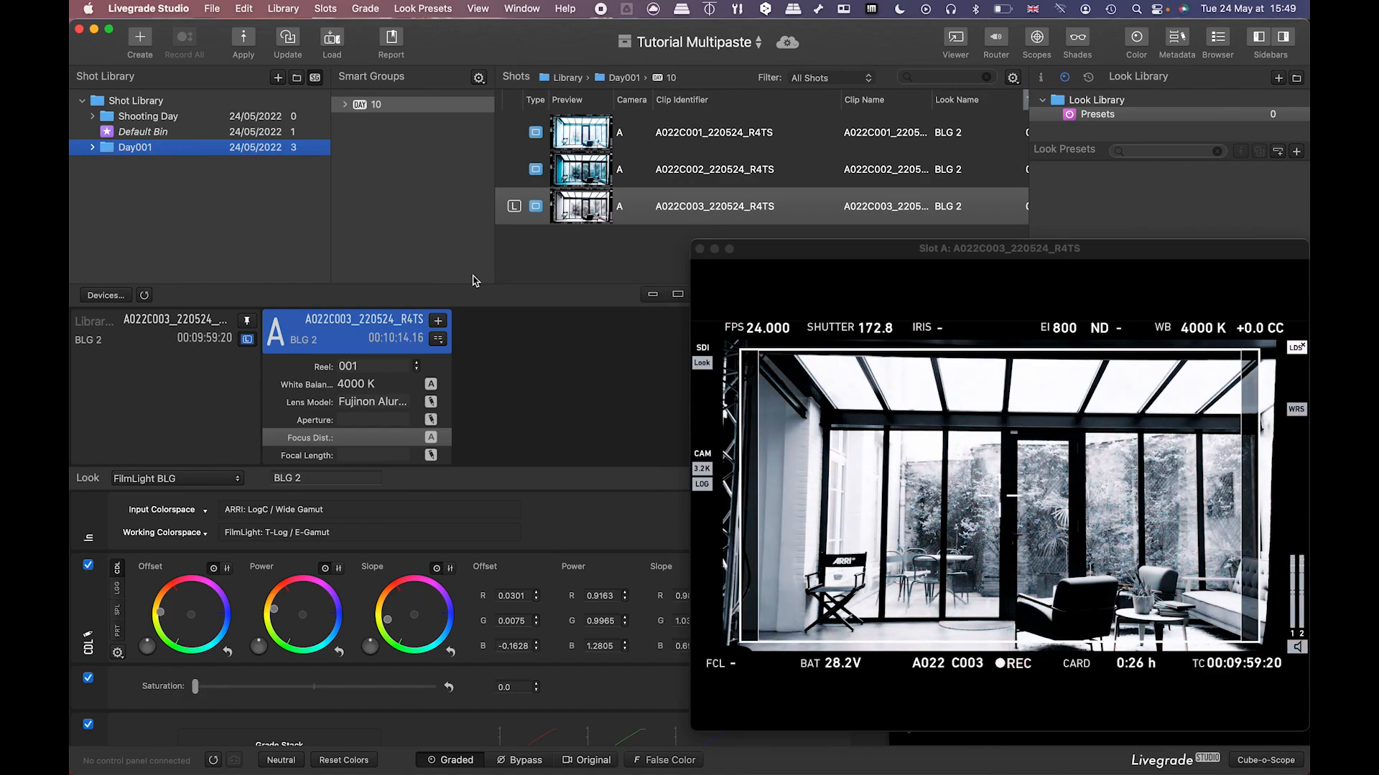
left_click(438, 321)
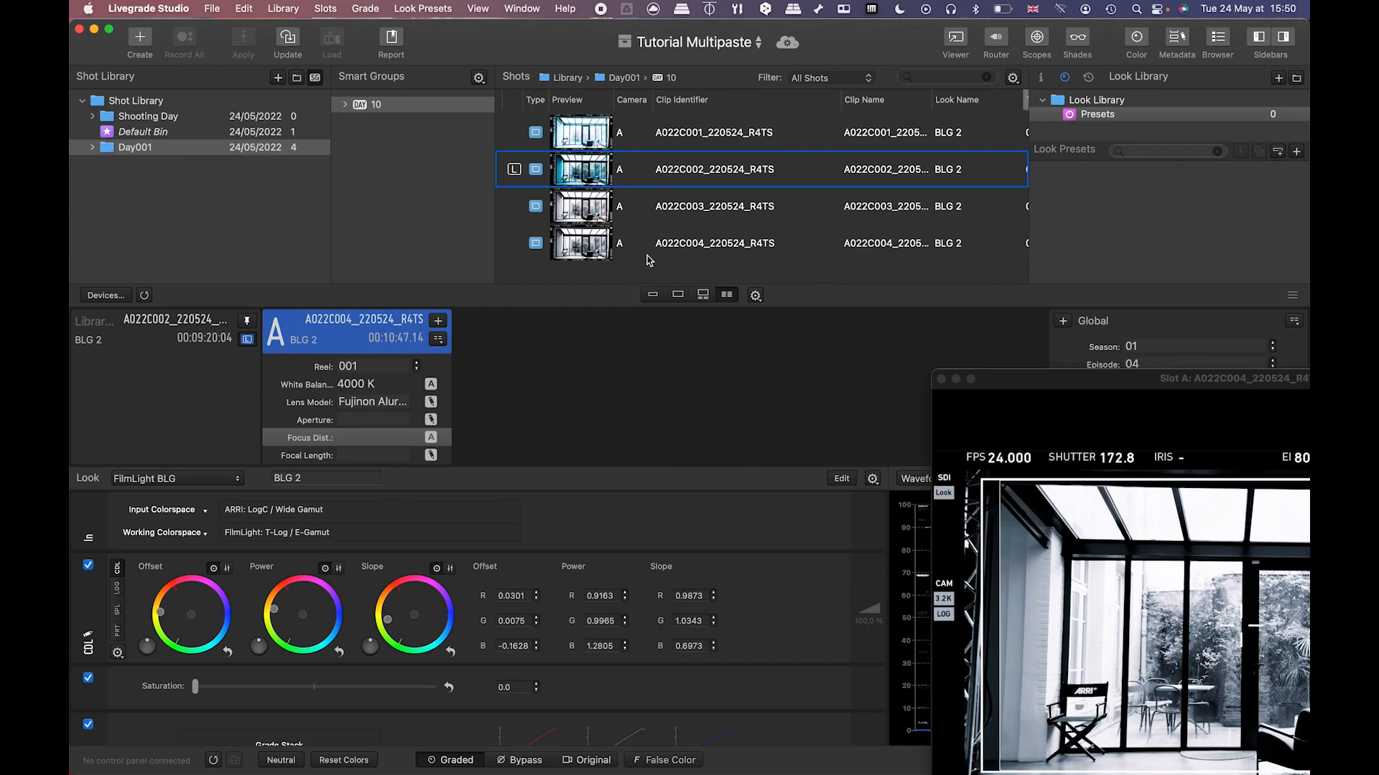
Export the shots A022C002 to A022C004 as FilmLight BLG (*.blg.exr) with graded JPEG stills into the Live to Daylight folder.
left_click(649, 255, "shift")
right_click(648, 200)
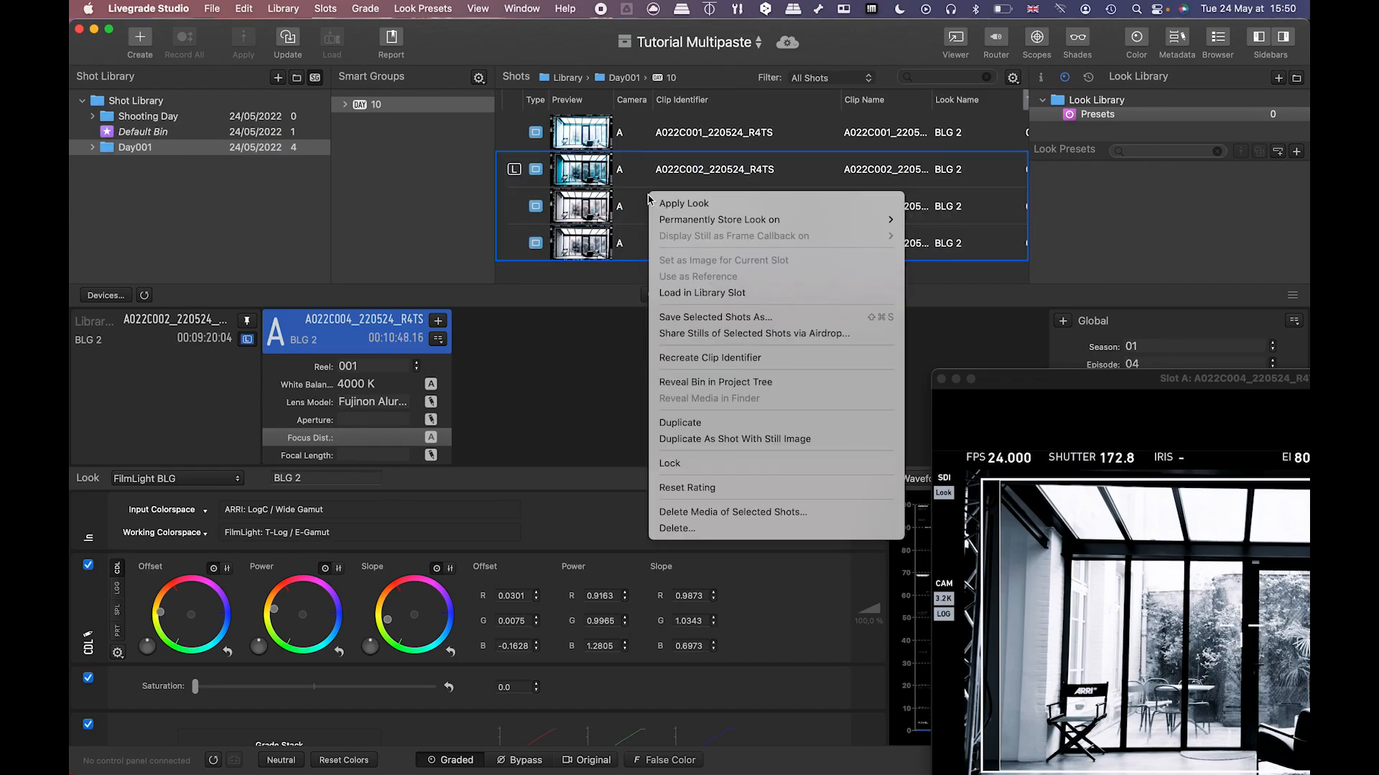
left_click(694, 318)
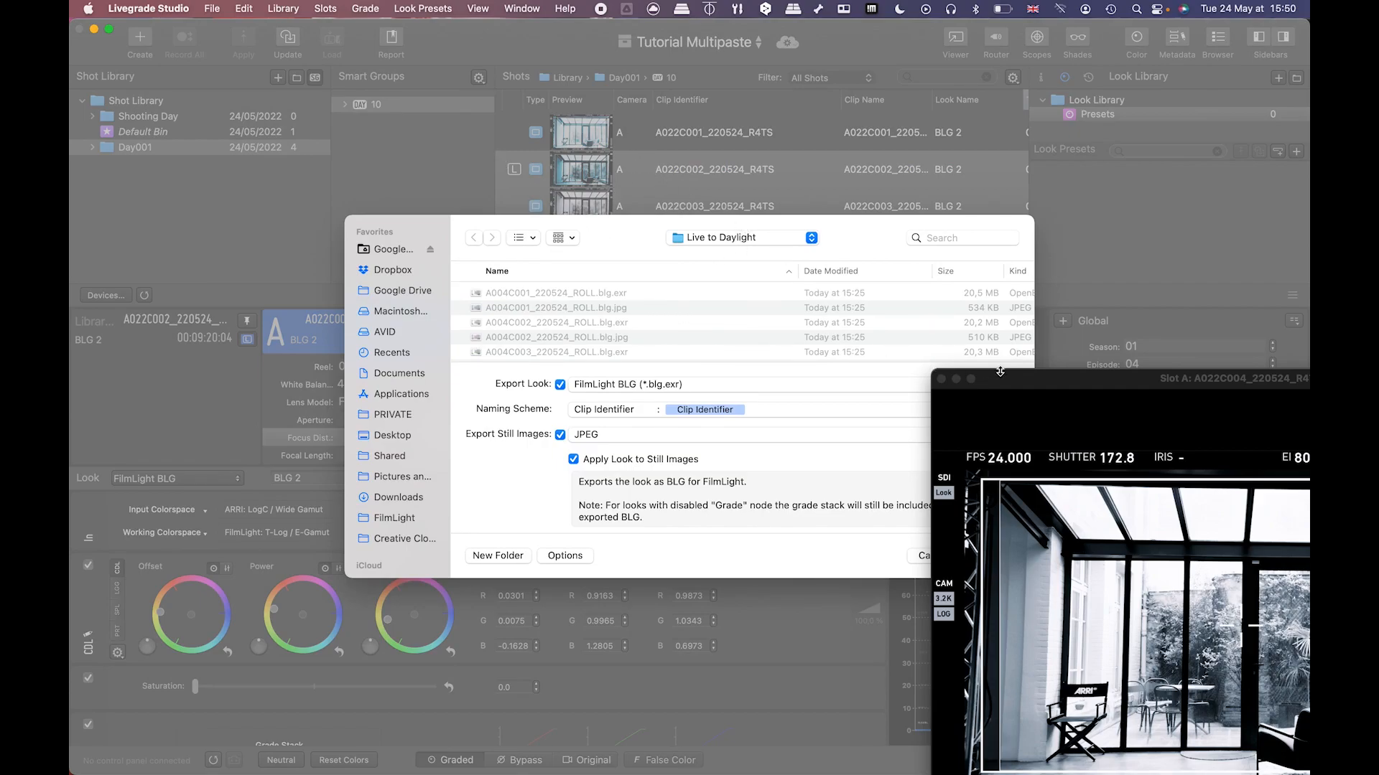
left_click_drag(1005, 379, 1016, 637)
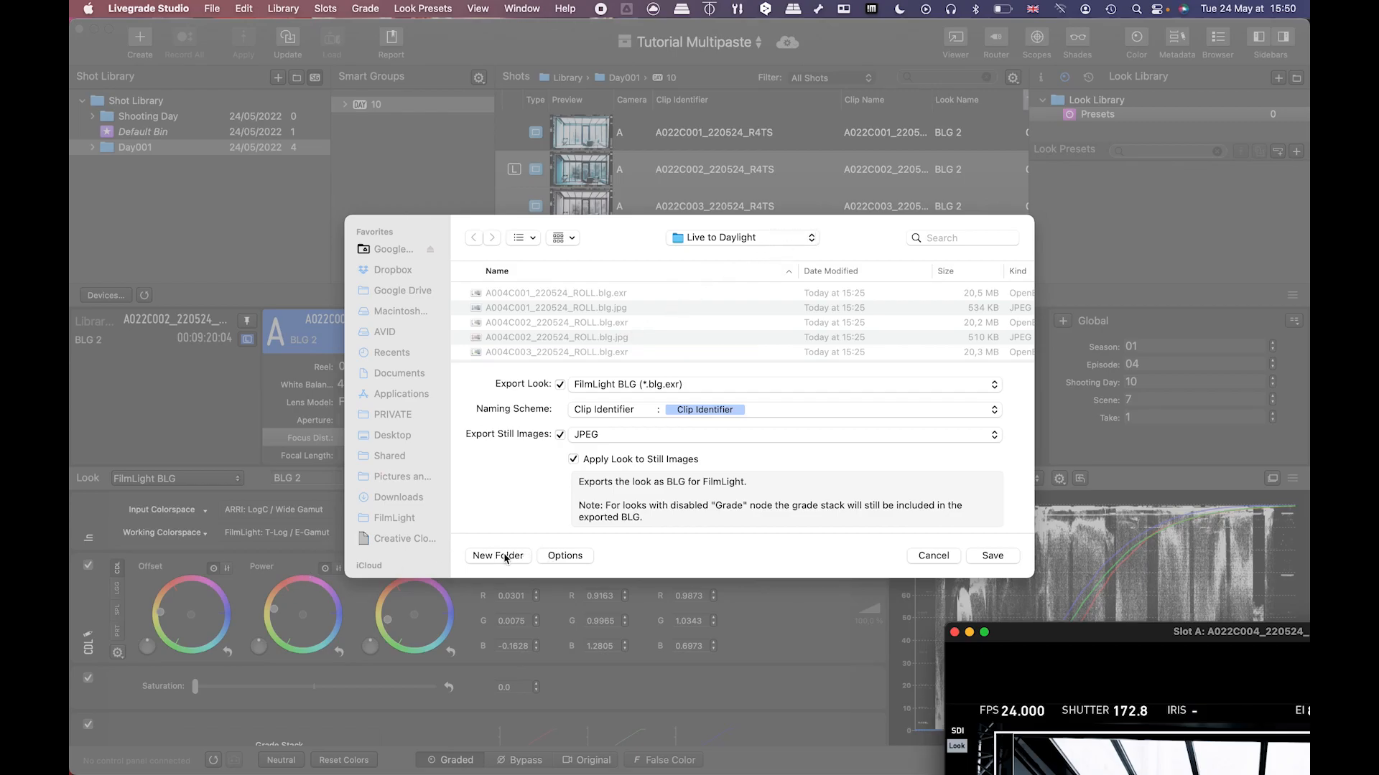
left_click(993, 558)
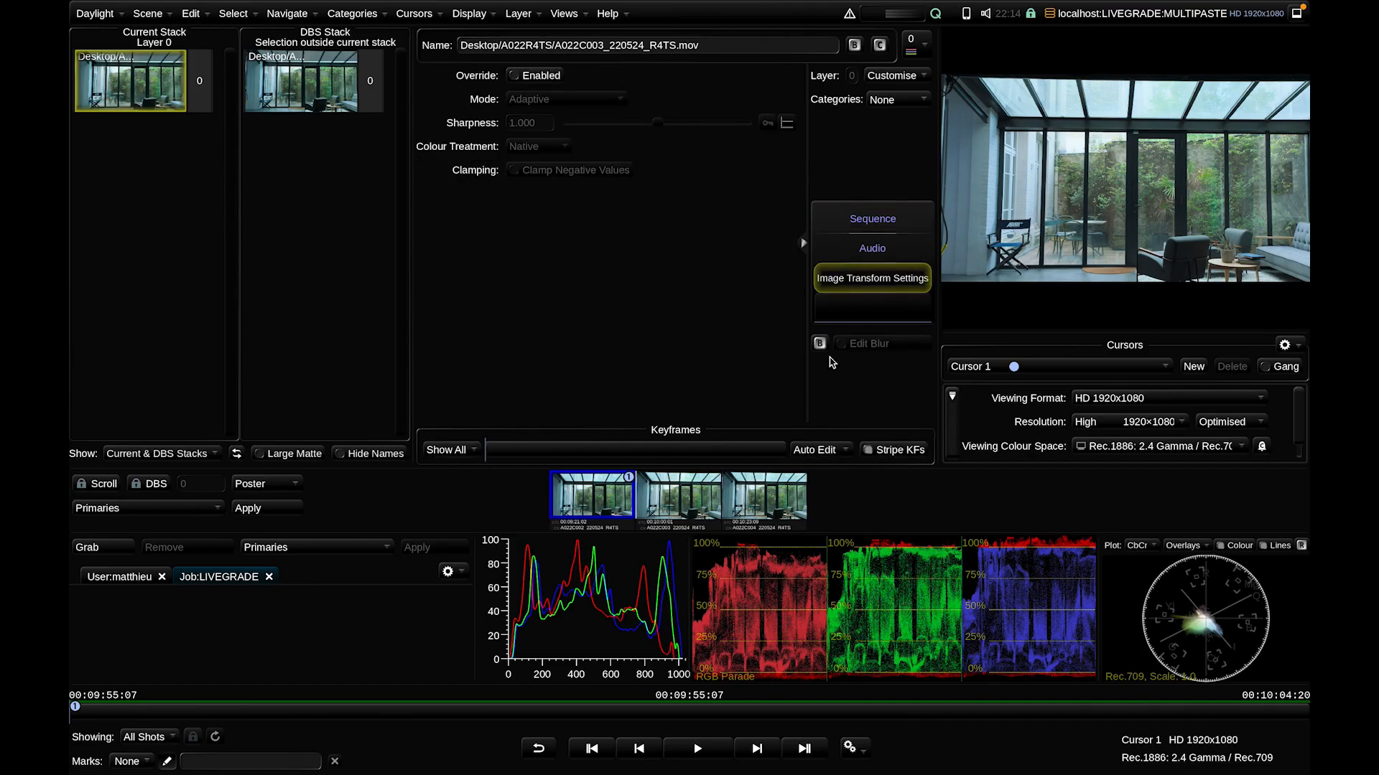
Switch to Daylight, show the Sequence settings of clip A022C003_220524_R4TS, and select all shots in the timeline.
left_click(862, 215)
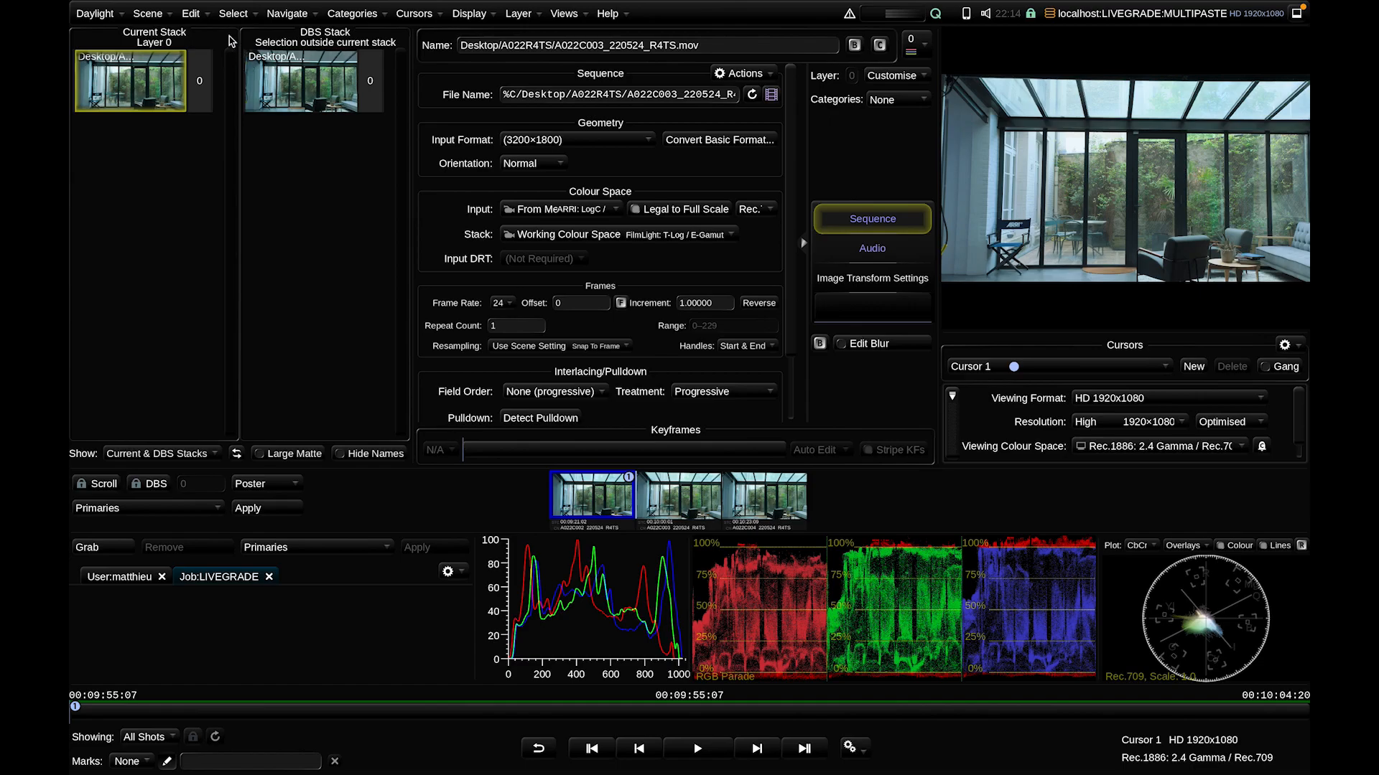
left_click(234, 14)
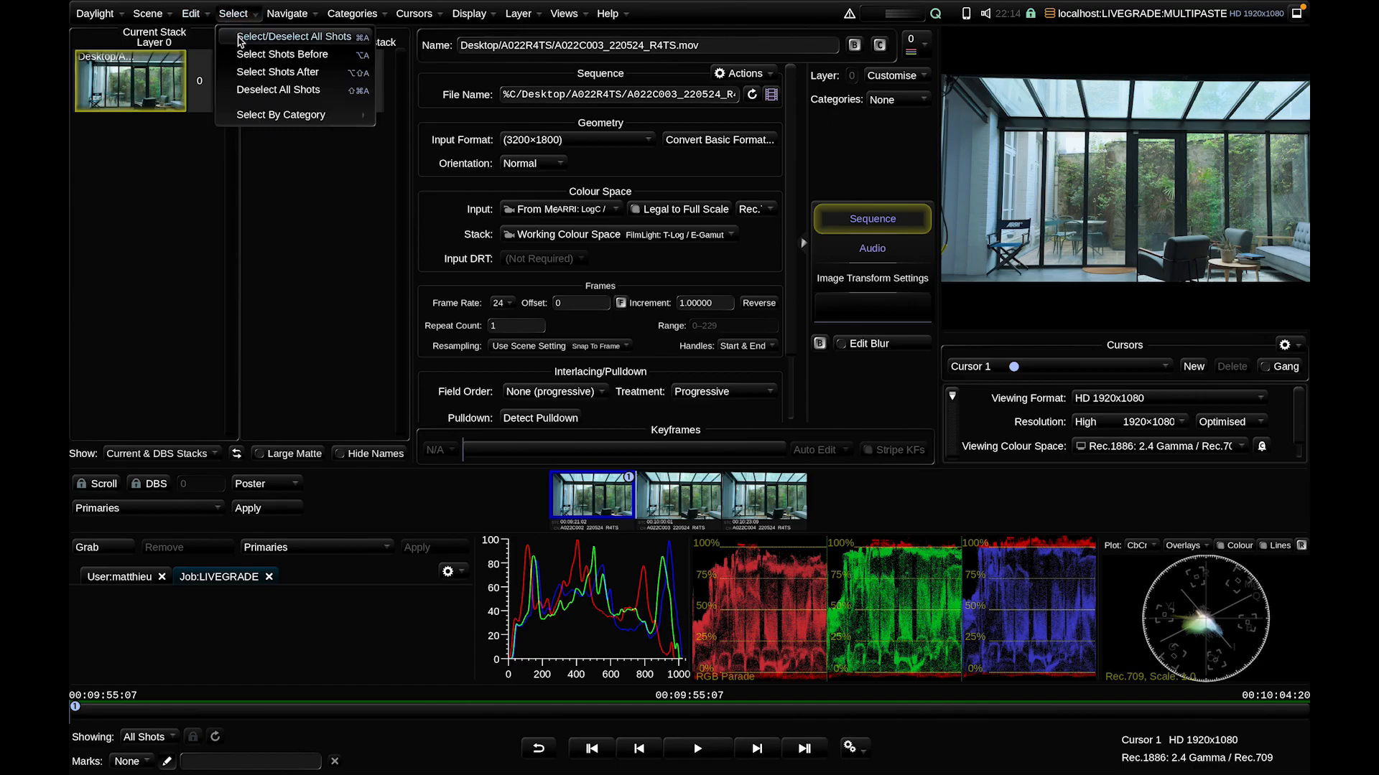
left_click(239, 38)
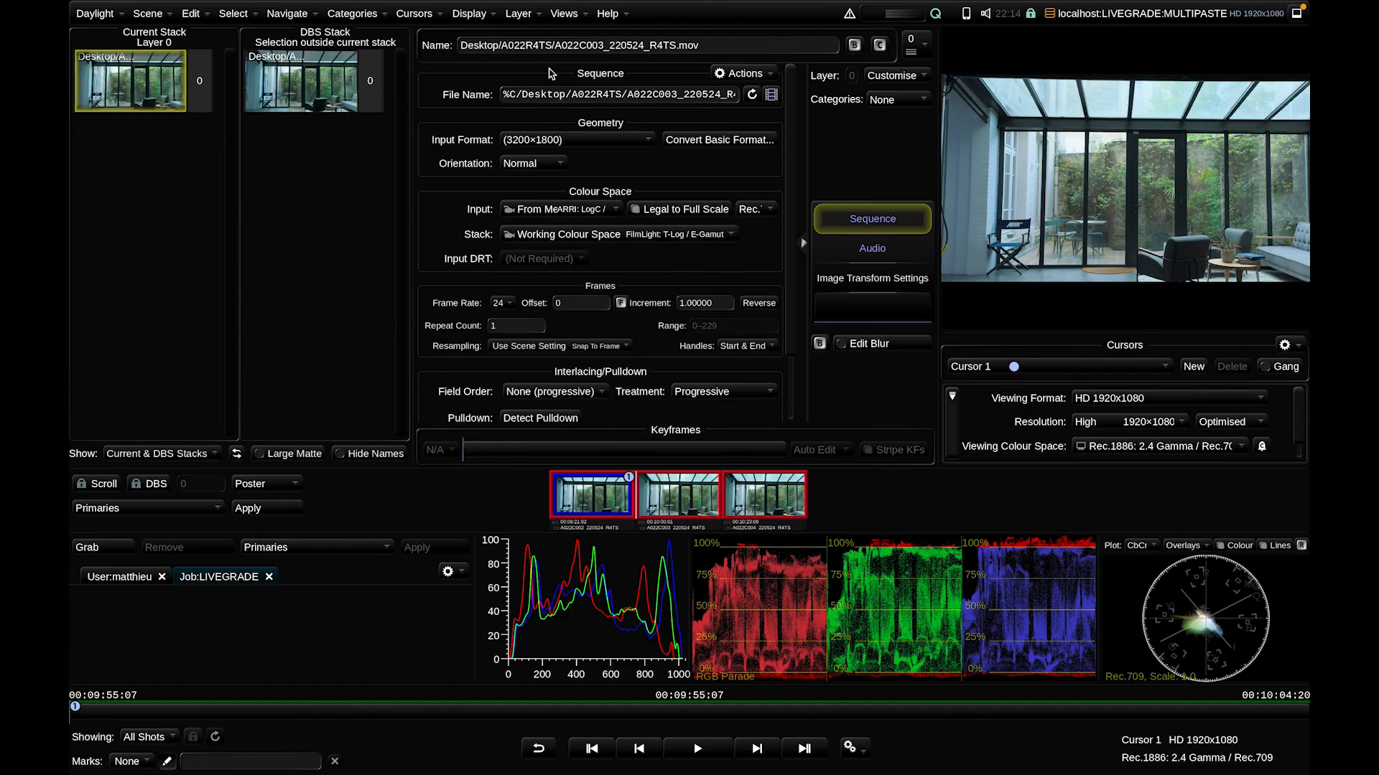
Multi-Paste grades onto the selected shots from BLG Files in the Live to Daylight directory, and close the Multi-Paste window.
left_click(566, 16)
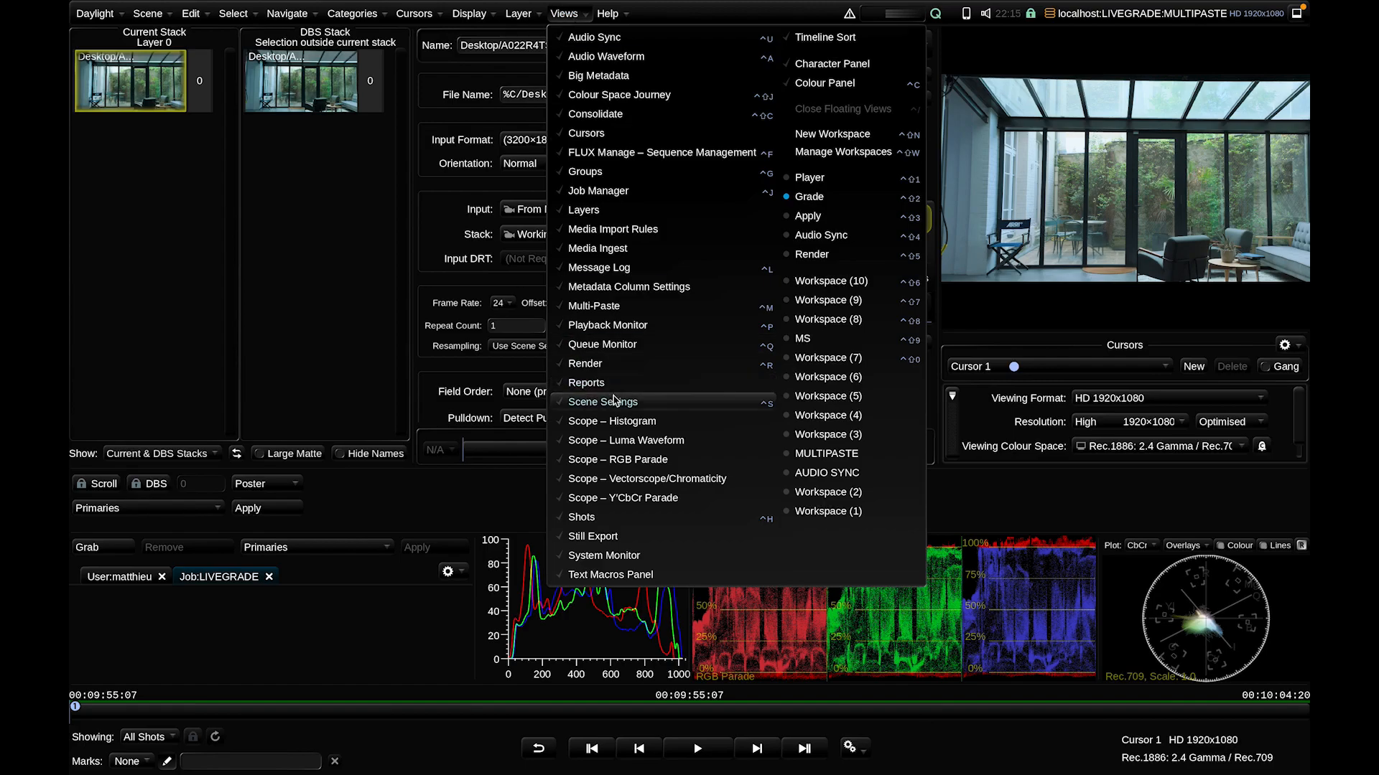
left_click(595, 306)
left_click(478, 104)
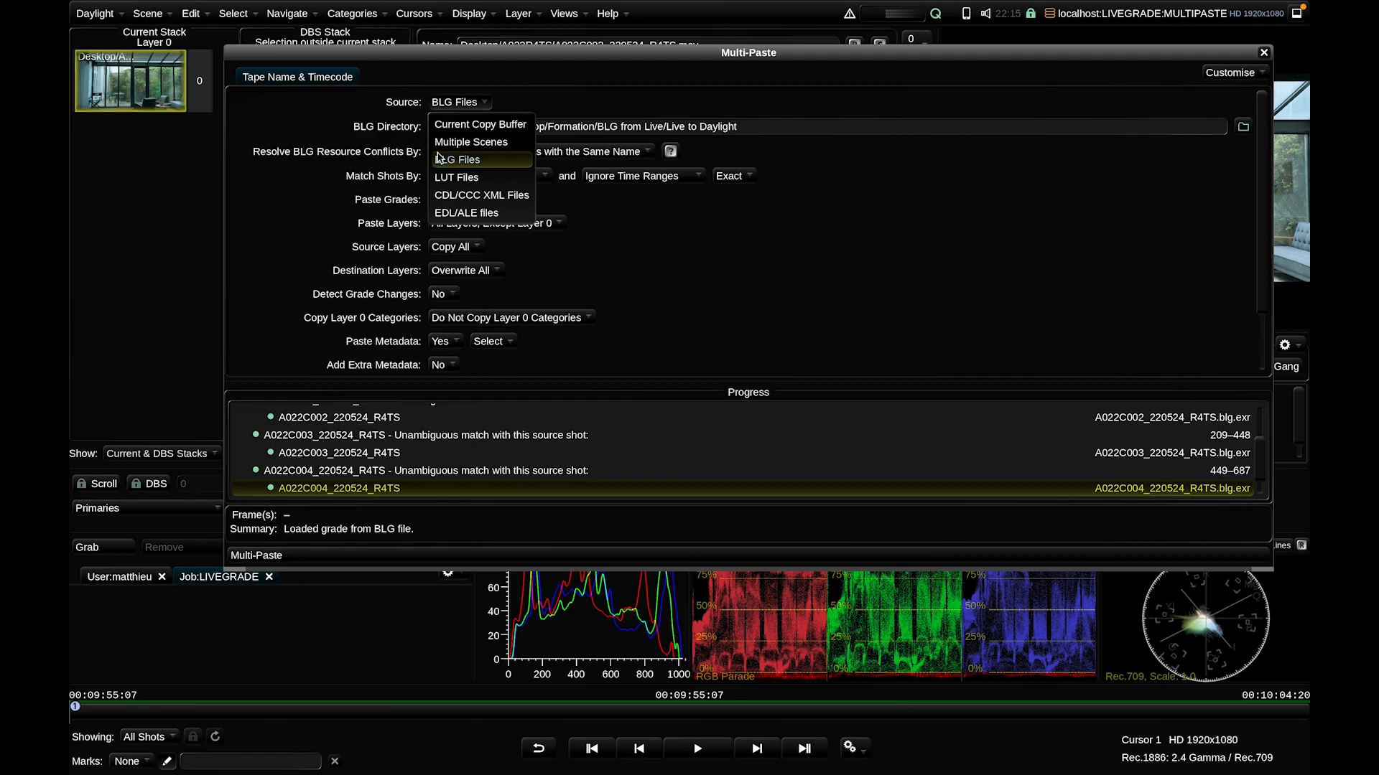
left_click(514, 100)
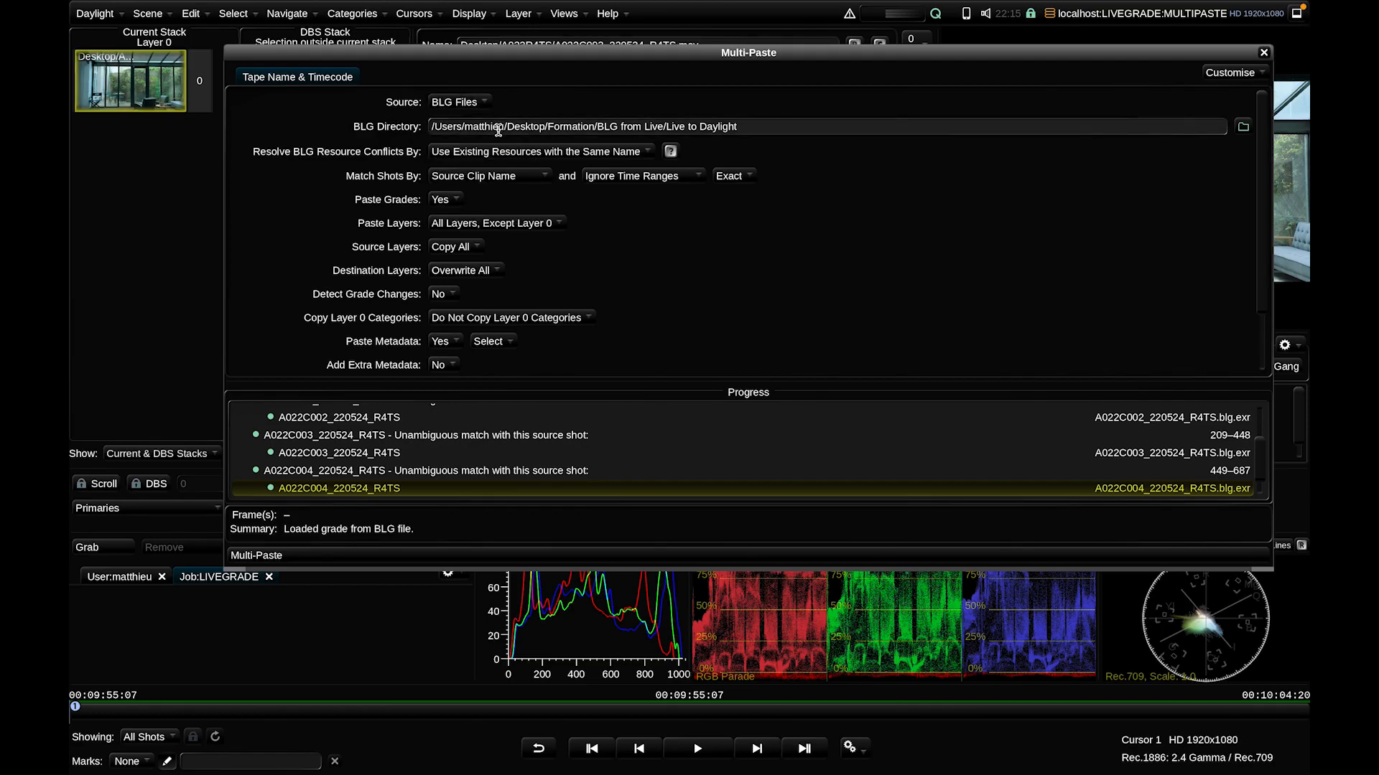
left_click(1243, 127)
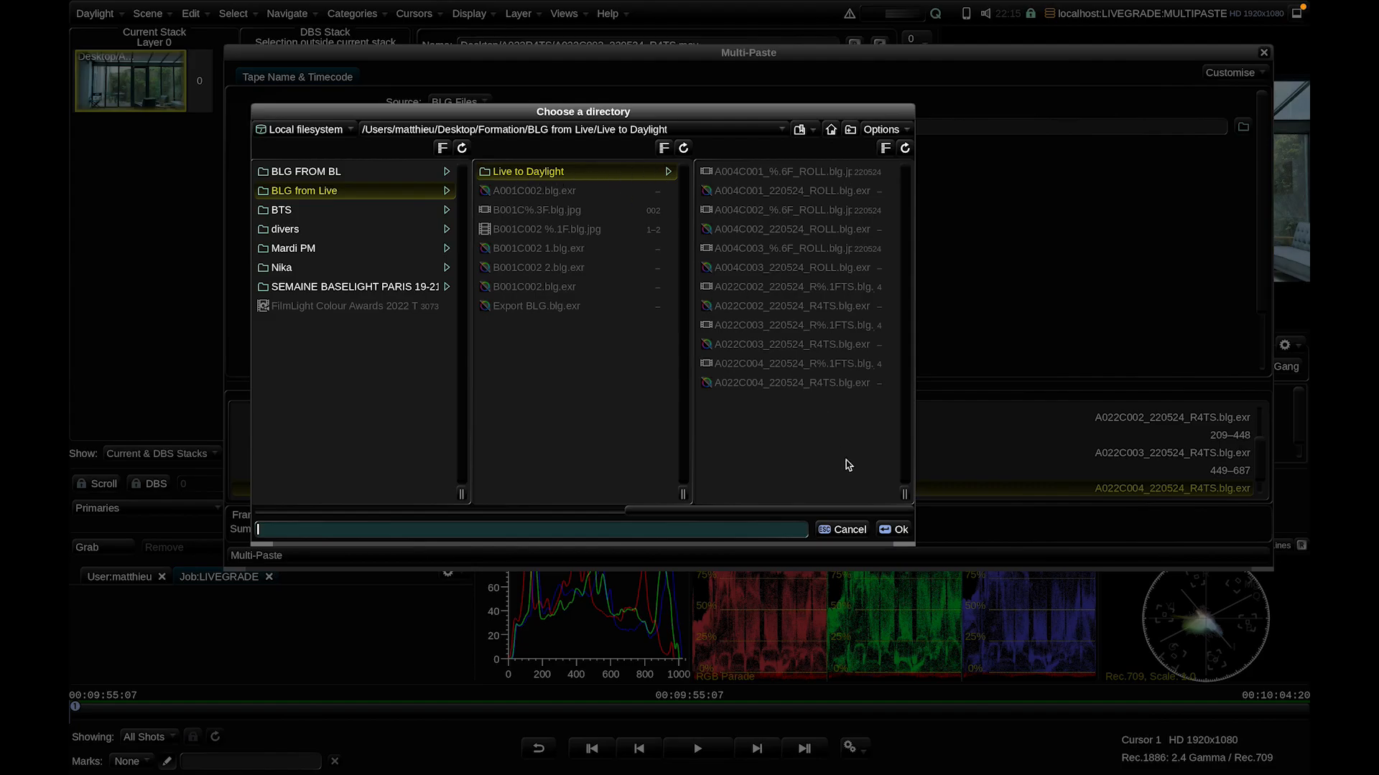
left_click(897, 529)
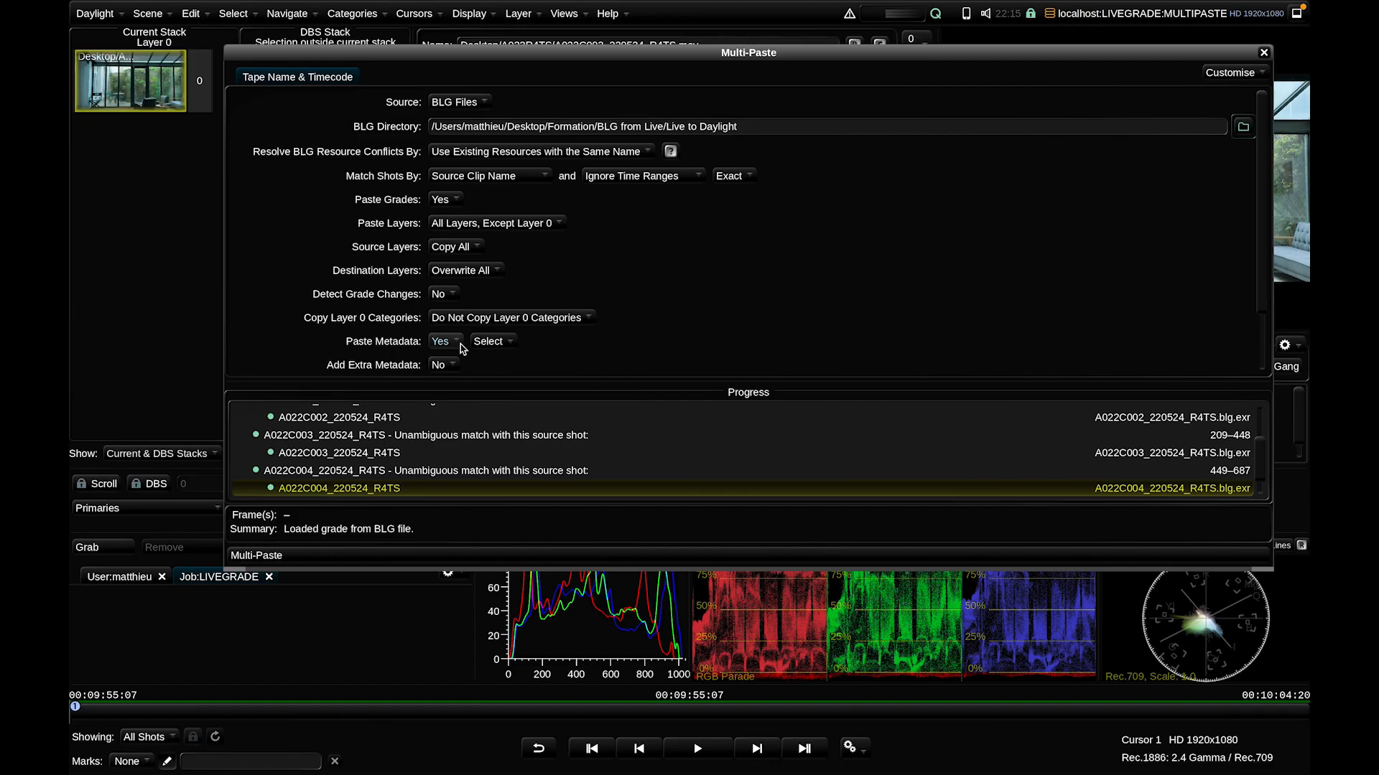
left_click(388, 557)
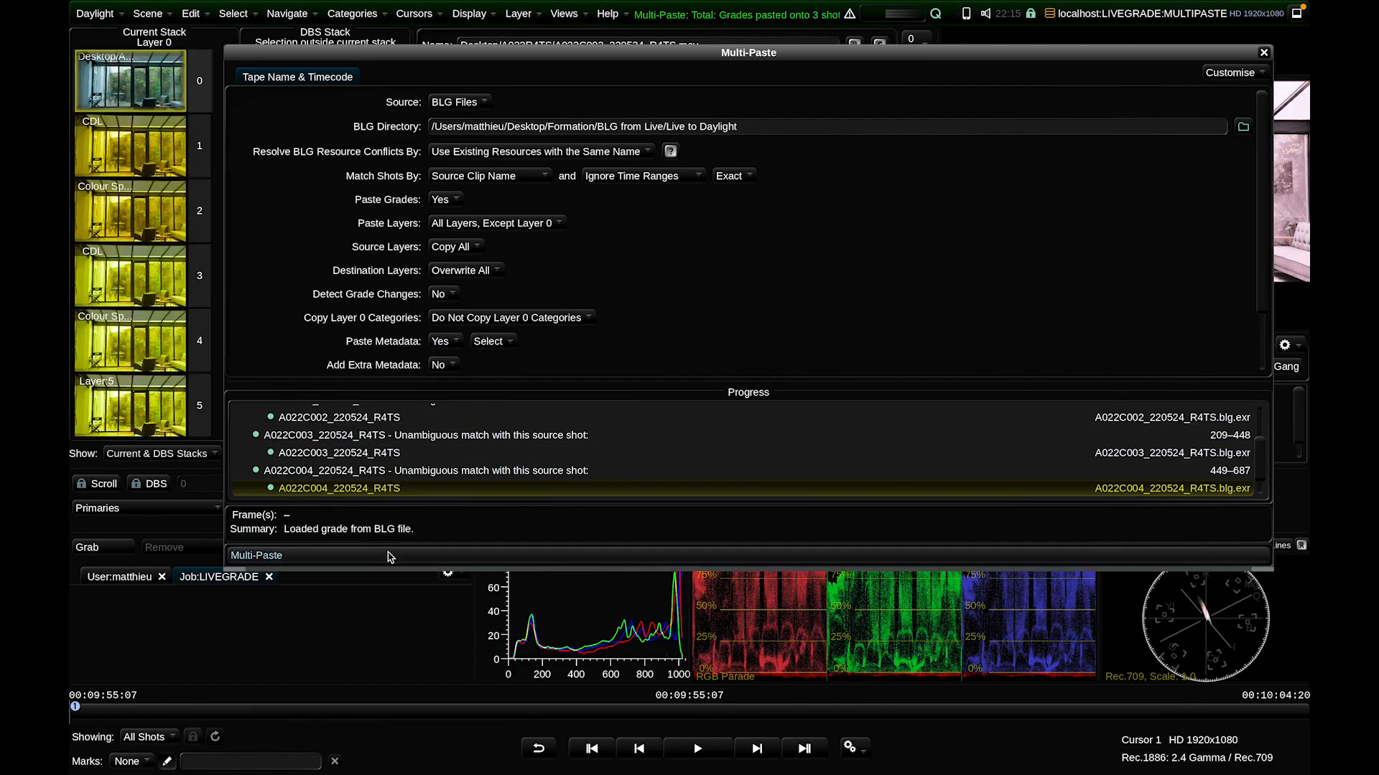
left_click(1263, 55)
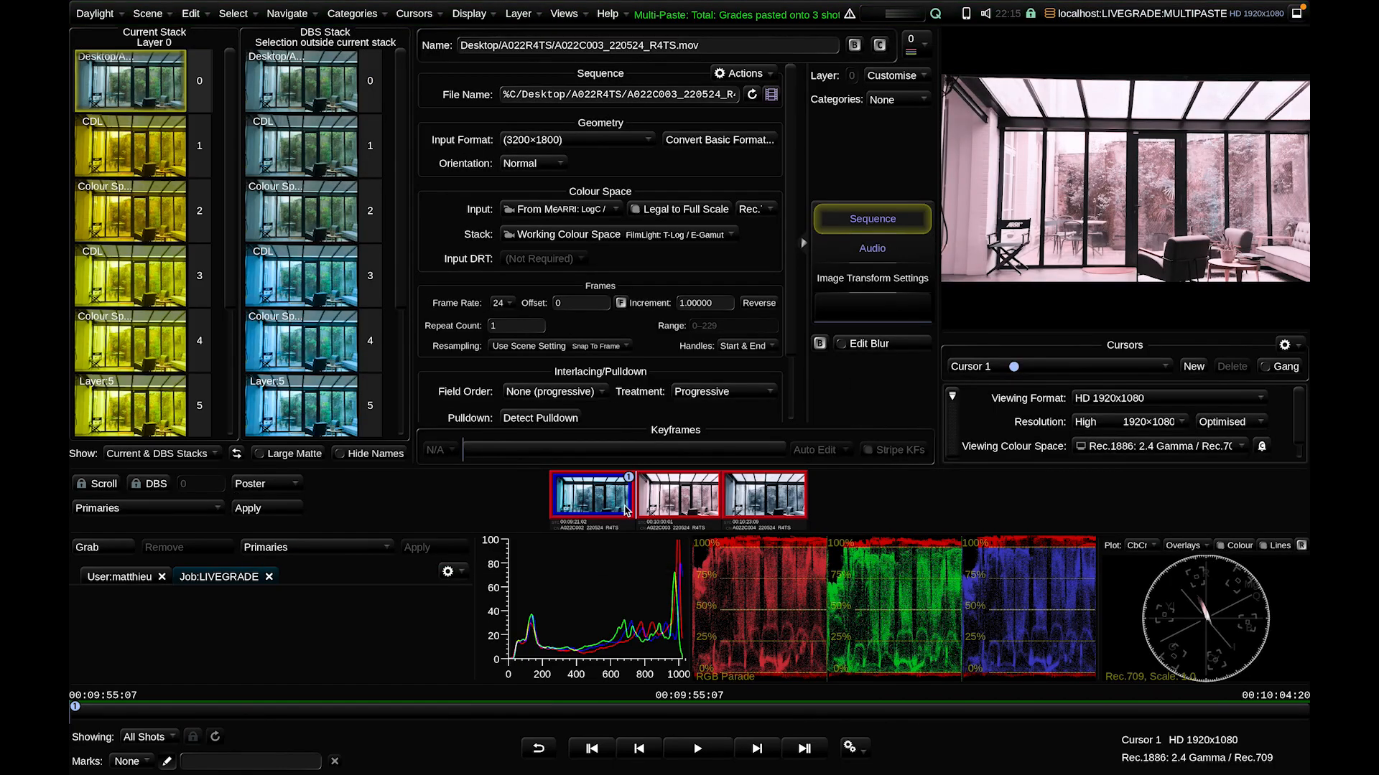
Step through the pasted shots to compare their grades and examine the layer stack of A022C002_220524_R4TS.
key("Right")
key("Left")
key("Left")
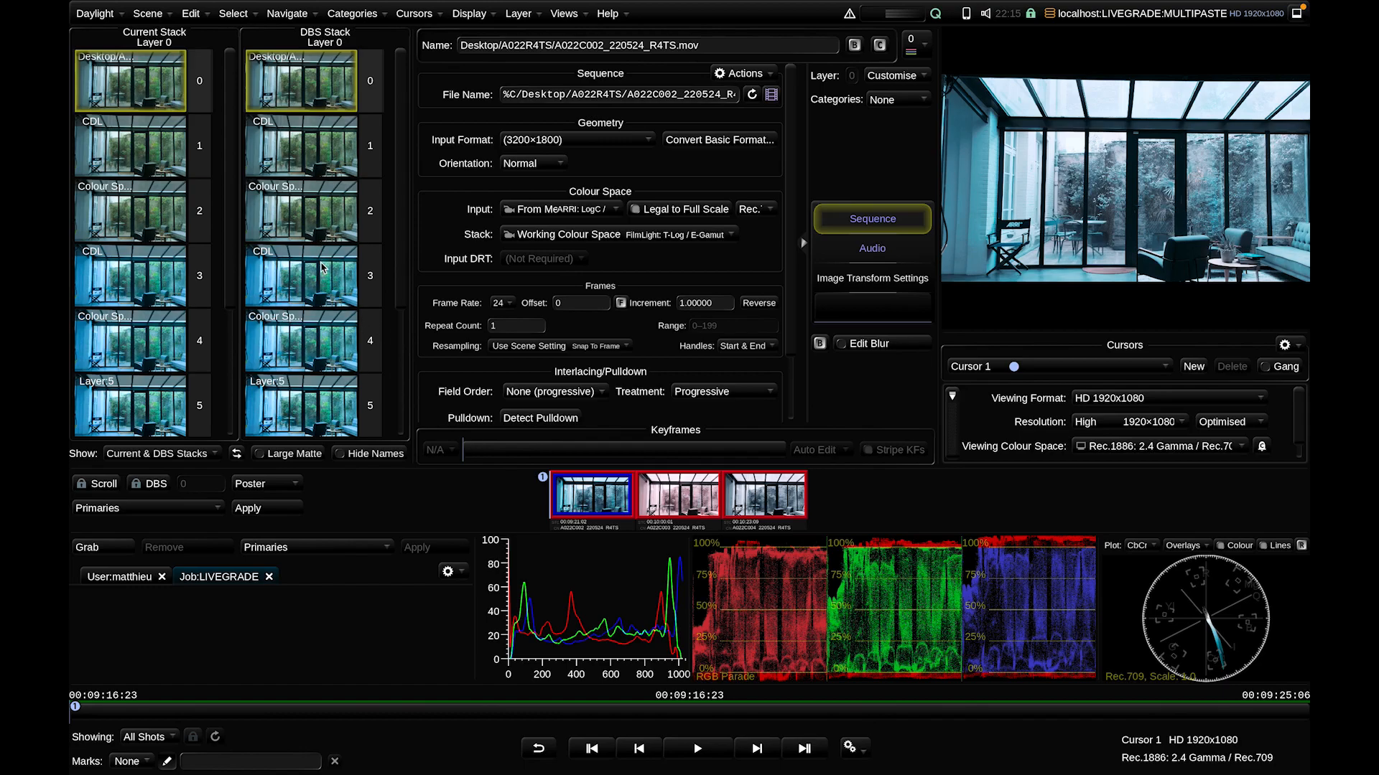
scroll(321, 268, "down", 3)
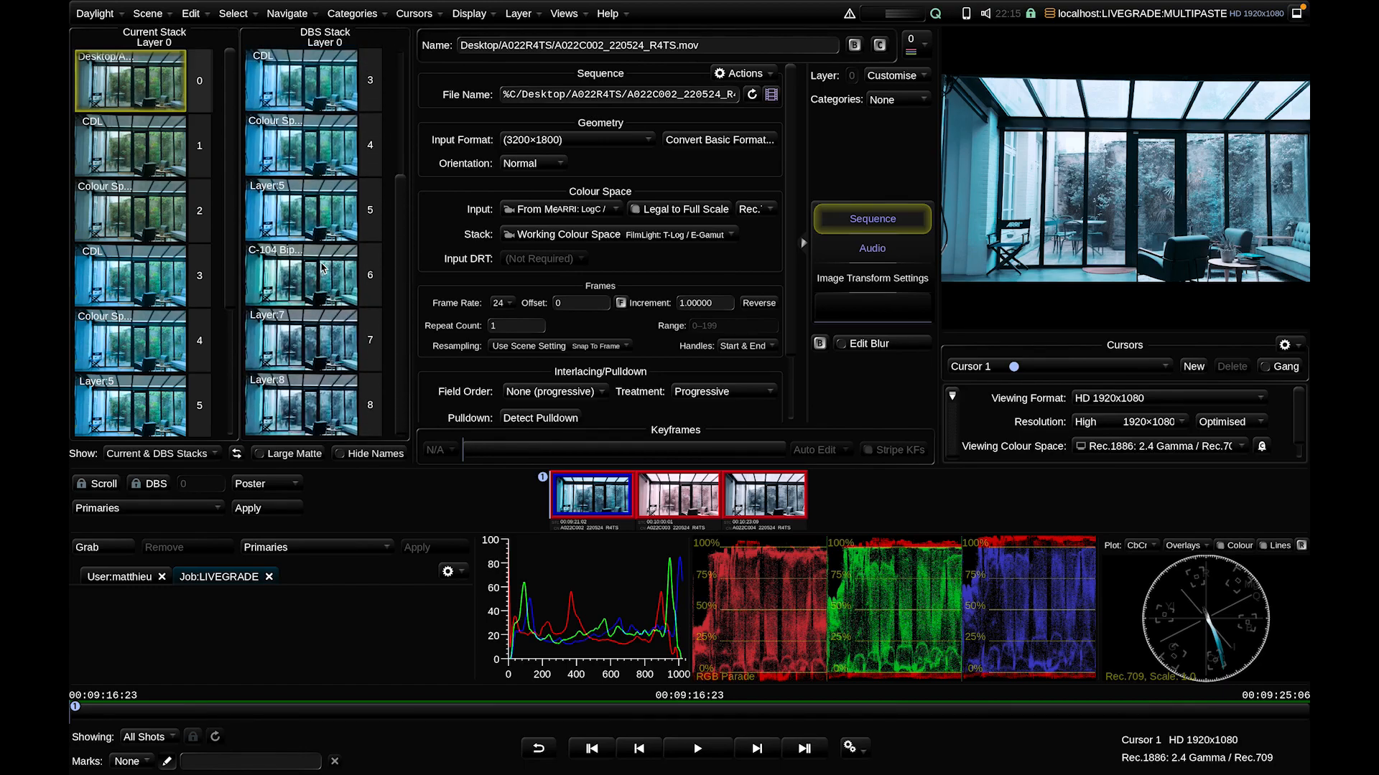